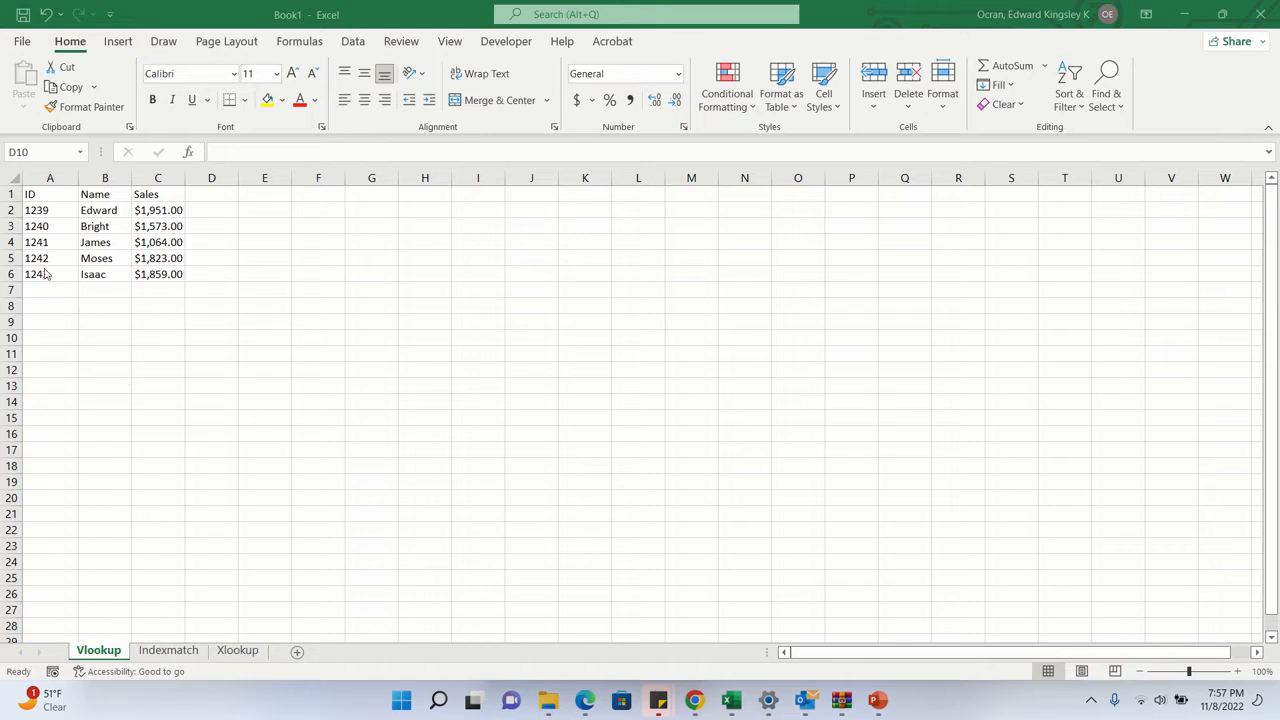
- Make the header row with ID, Name and Sales bold
{"action": "left_click", "coordinate": [8, 194]}
{"action": "key", "text": "ctrl+b"}
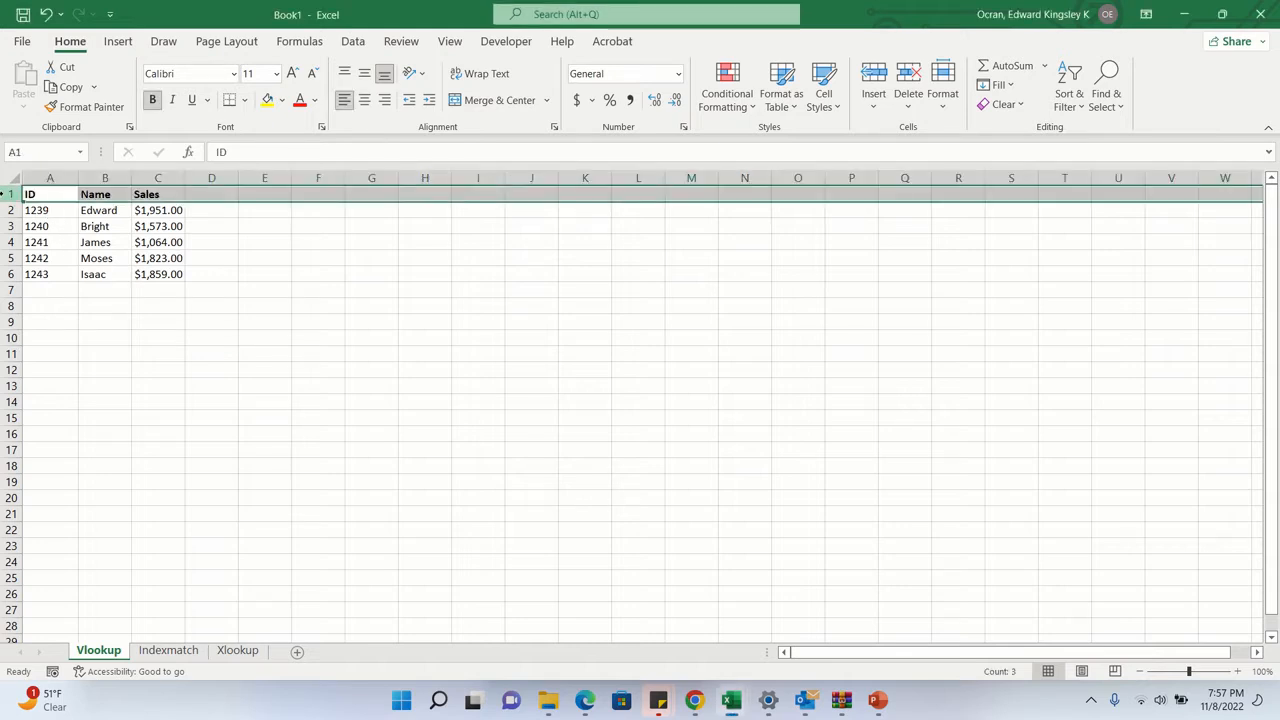
{"action": "left_click", "coordinate": [112, 356]}
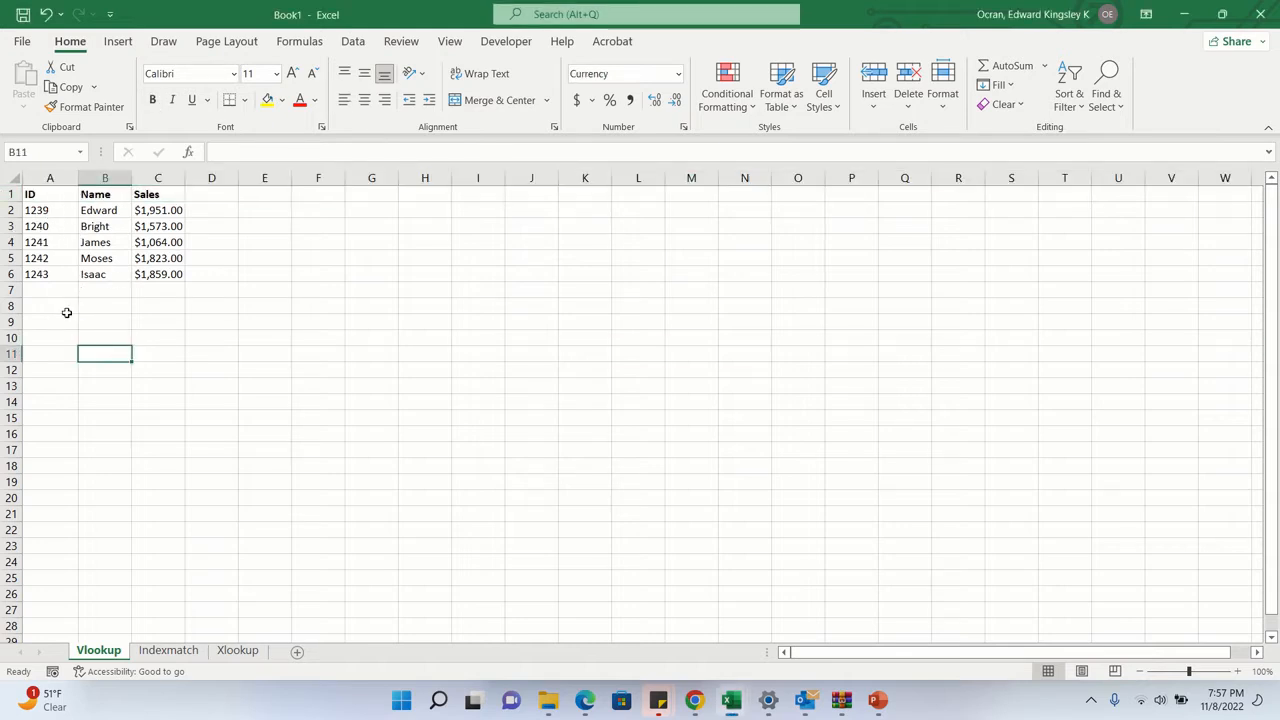
- Copy the IDs in A2:A6 and paste them starting at A11
{"action": "left_click_drag", "start_coordinate": [50, 215], "coordinate": [51, 277]}
{"action": "key", "text": "ctrl+c"}
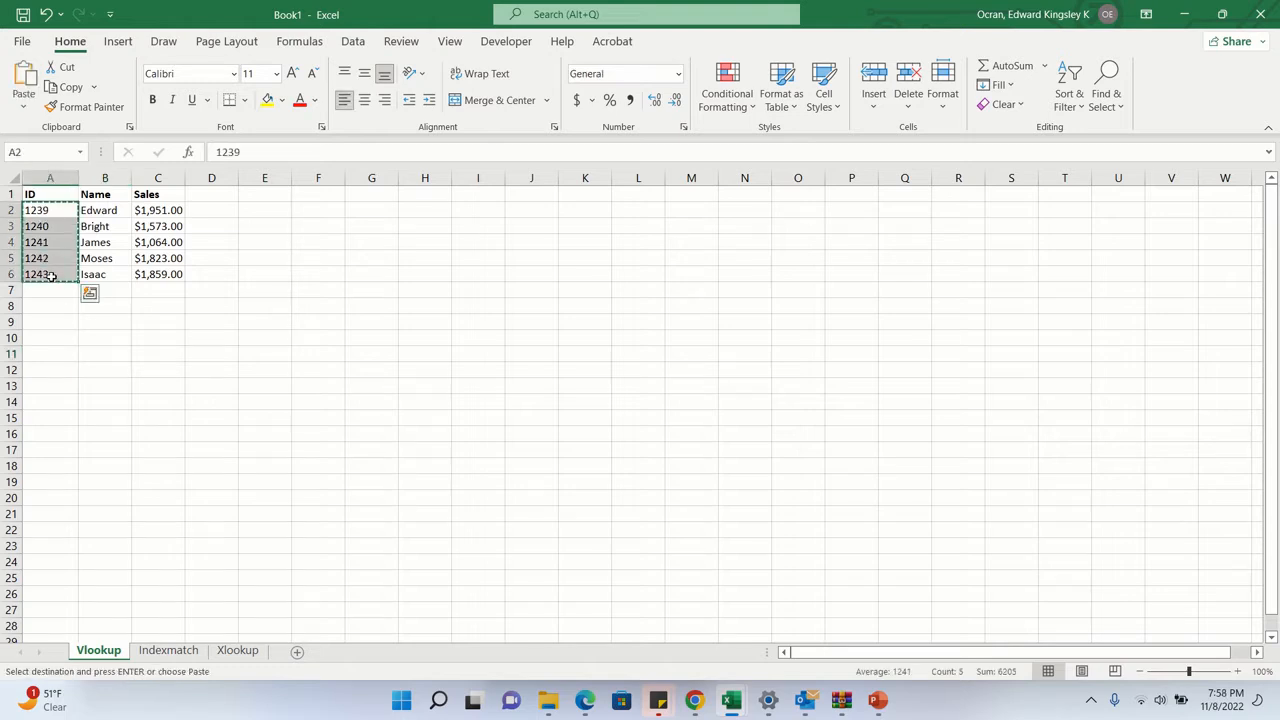
{"action": "left_click", "coordinate": [43, 354]}
{"action": "right_click", "coordinate": [43, 354]}
{"action": "left_click", "coordinate": [106, 317]}
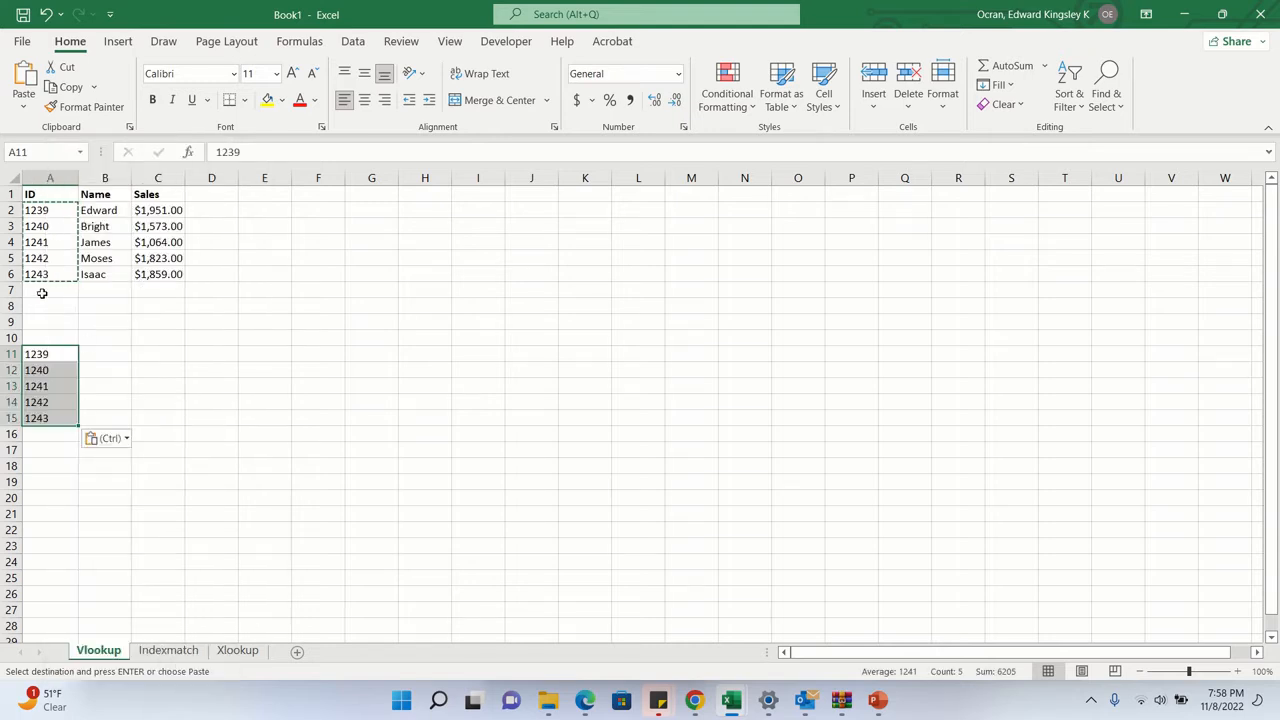
- Begin a VLOOKUP formula in B11 with lookup value A11 and the absolute table range $A$1:$C$6
{"action": "left_click", "coordinate": [120, 355]}
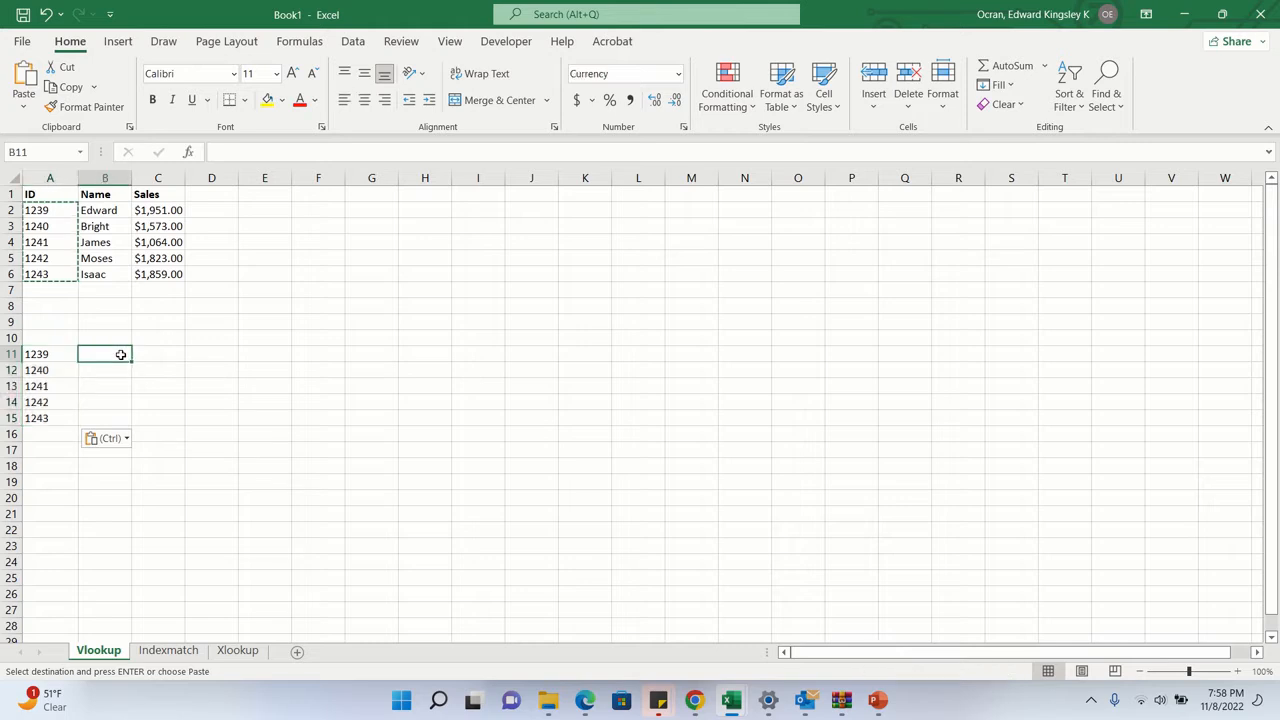
{"action": "type", "text": "=vloo"}
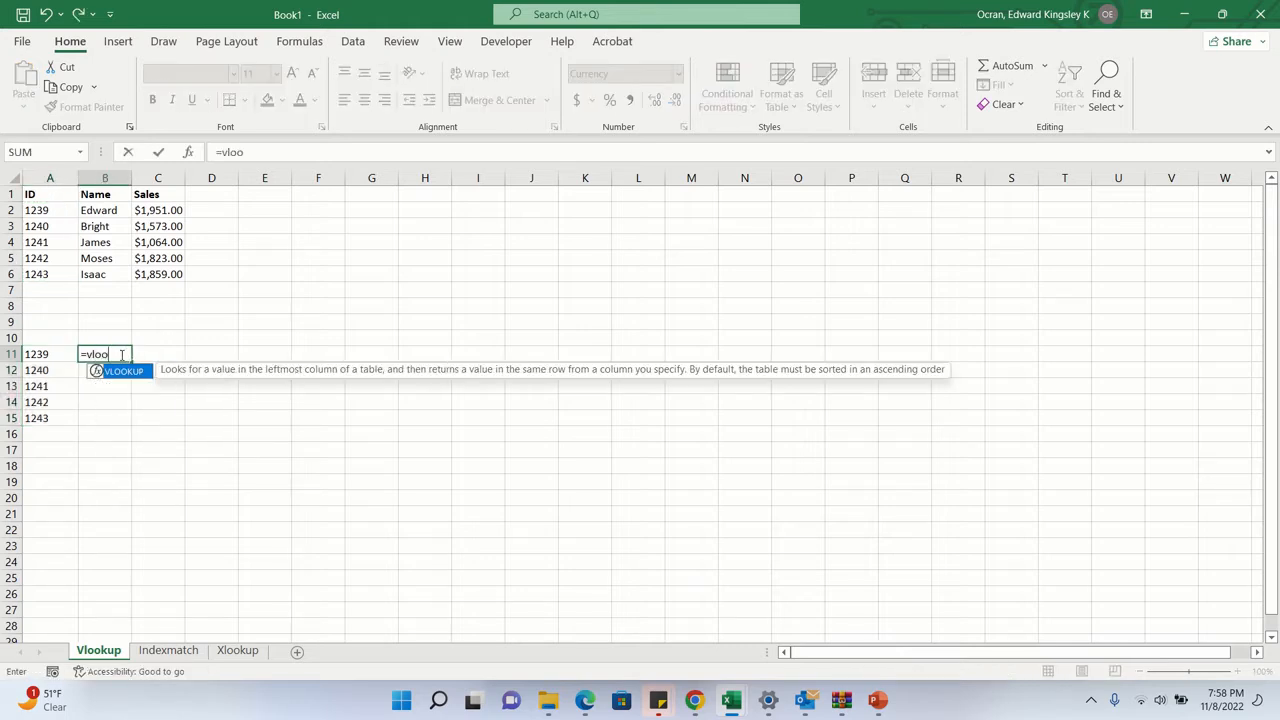
{"action": "type", "text": "k"}
{"action": "key", "text": "Tab"}
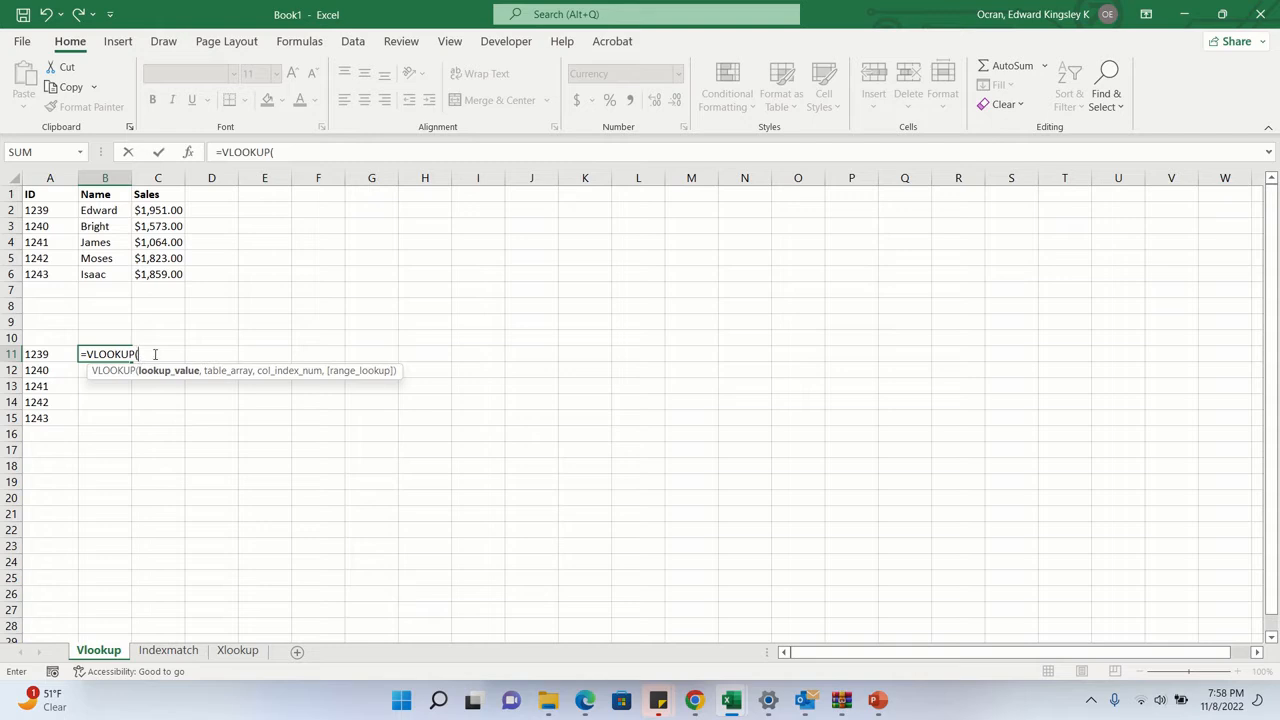
{"action": "left_click", "coordinate": [51, 354]}
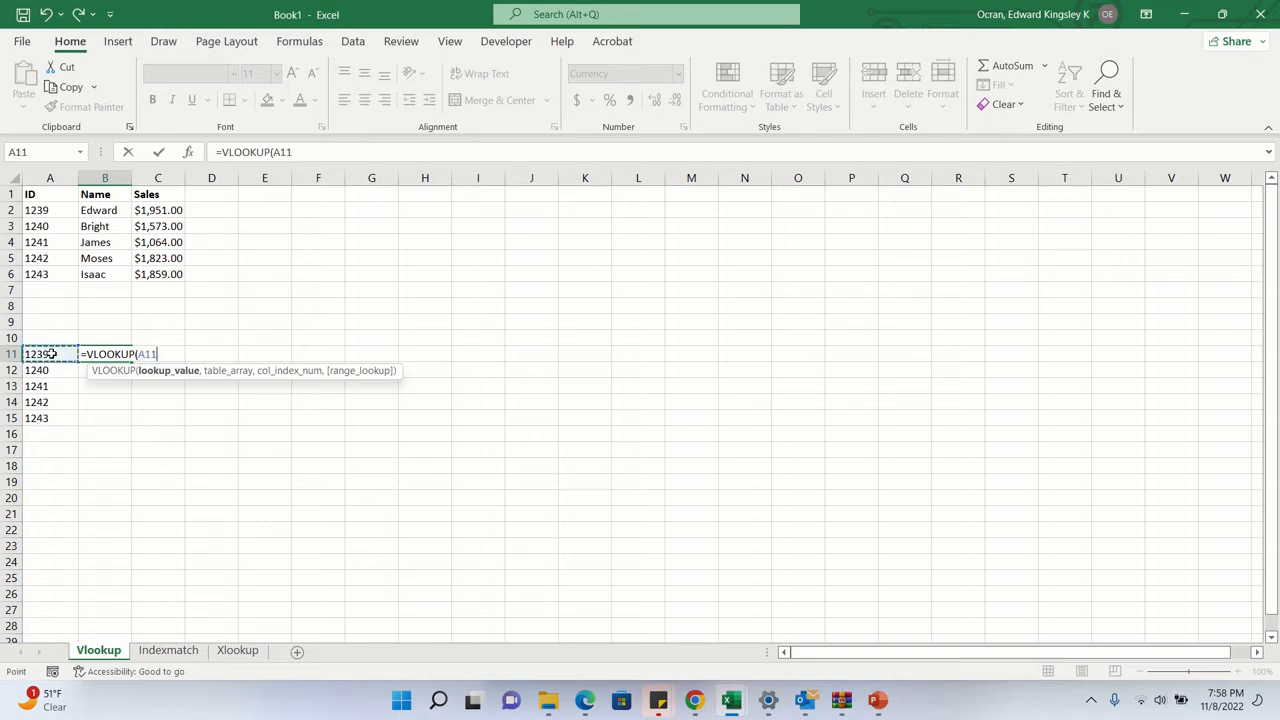
{"action": "type", "text": ","}
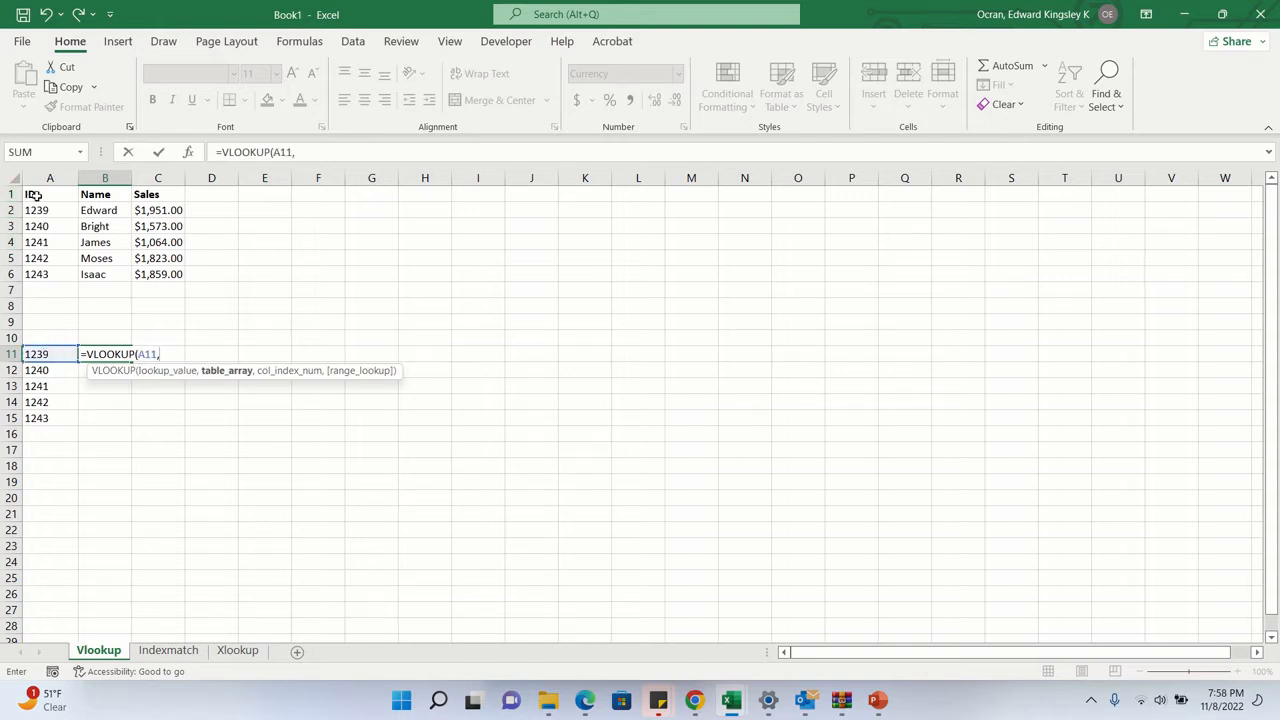
{"action": "left_click_drag", "start_coordinate": [37, 196], "coordinate": [174, 274]}
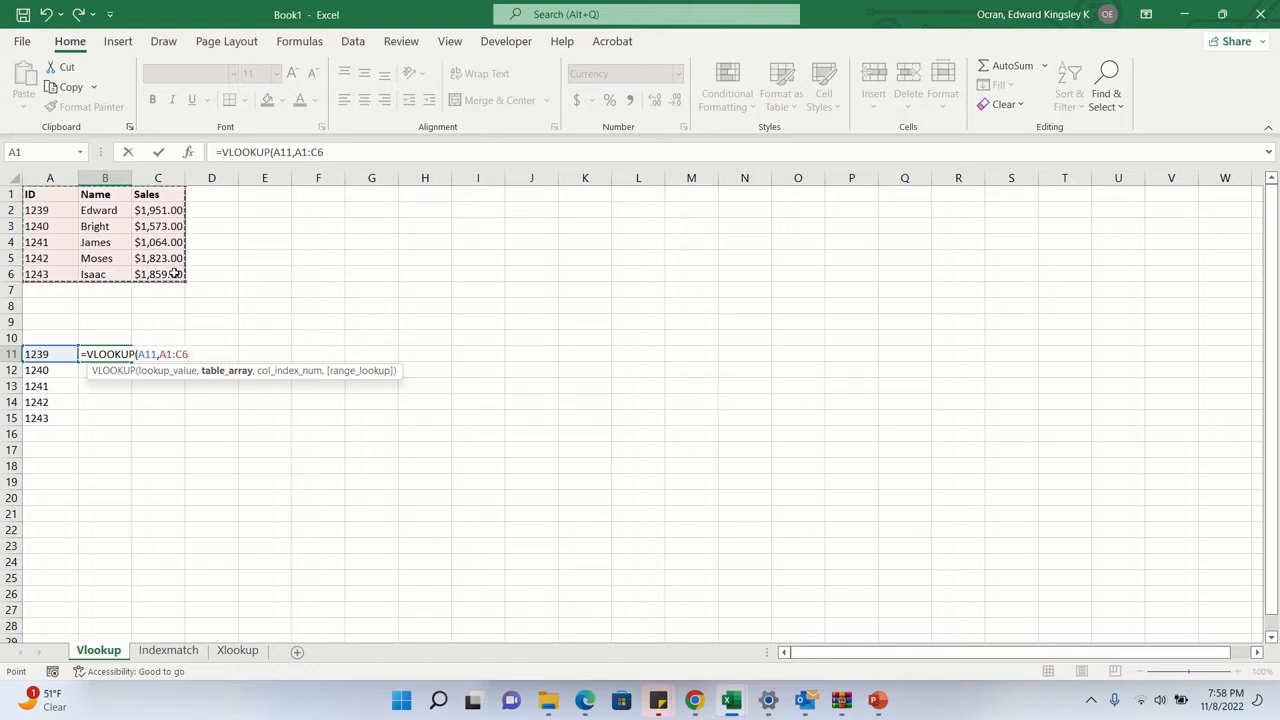
{"action": "key", "text": "F4"}
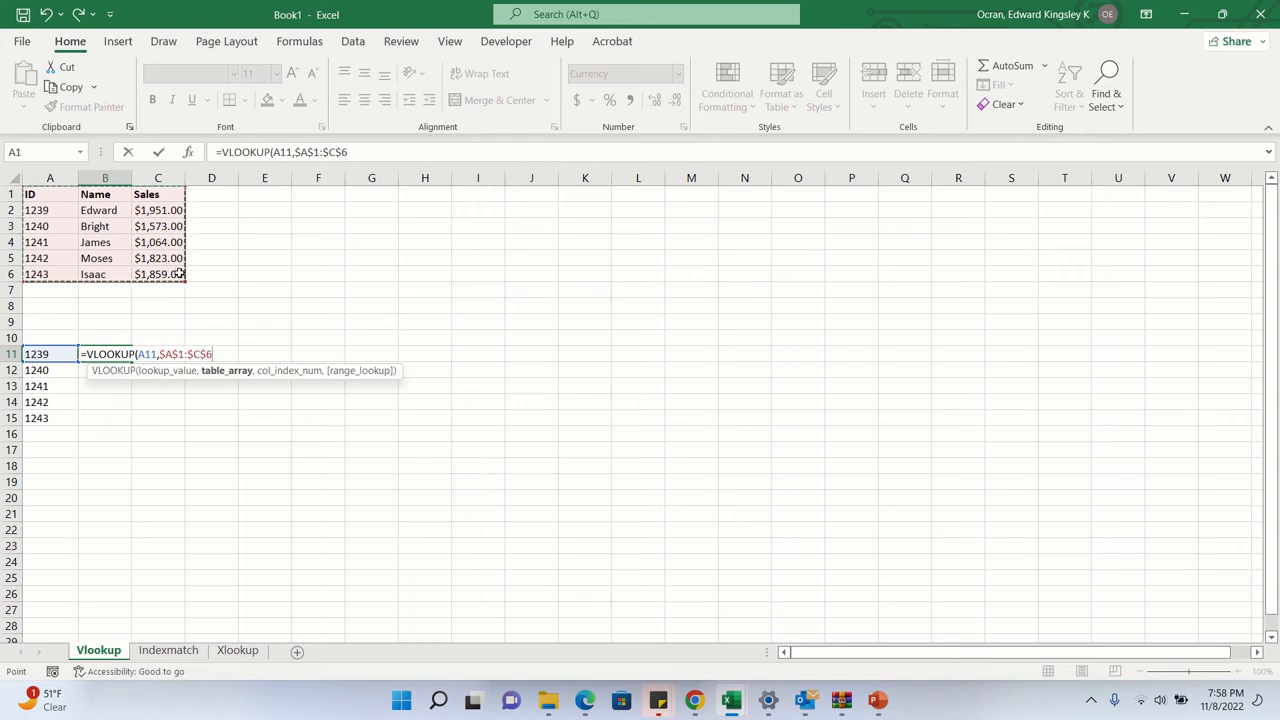
- Complete the VLOOKUP in B11 with column index 3 and approximate match TRUE, and fill it down to B15
{"action": "type", "text": ","}
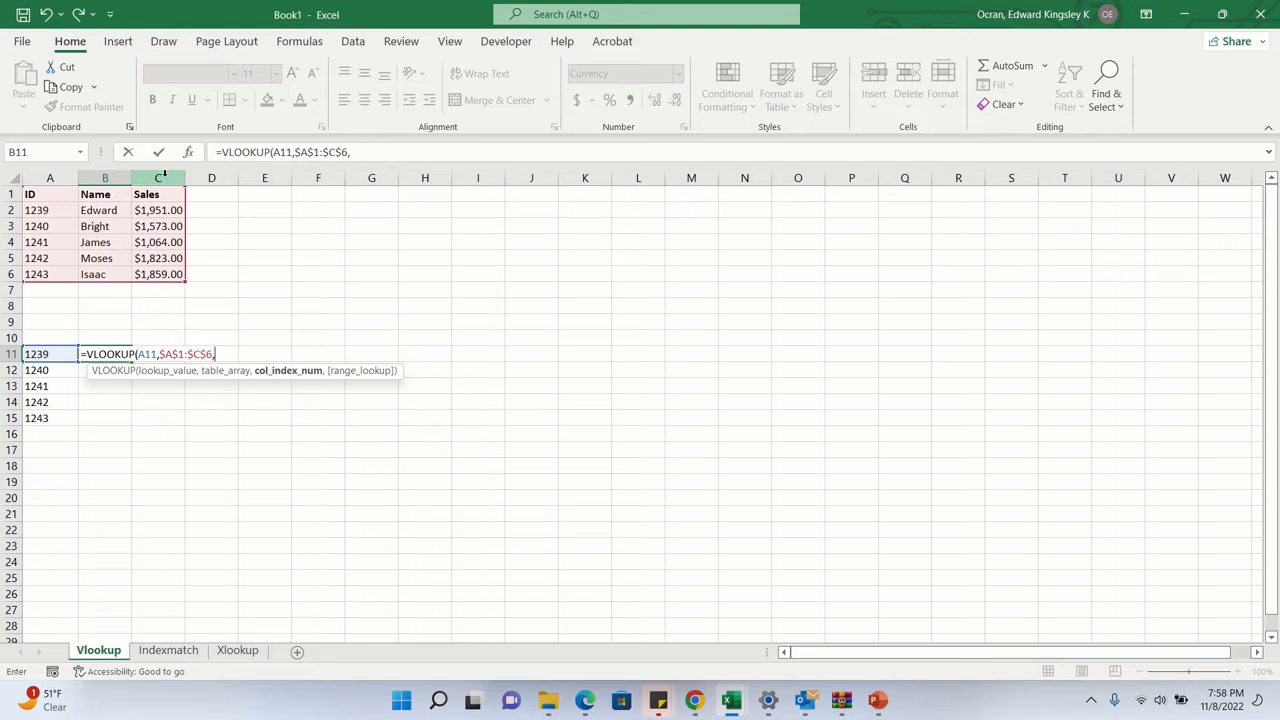
{"action": "type", "text": "3,"}
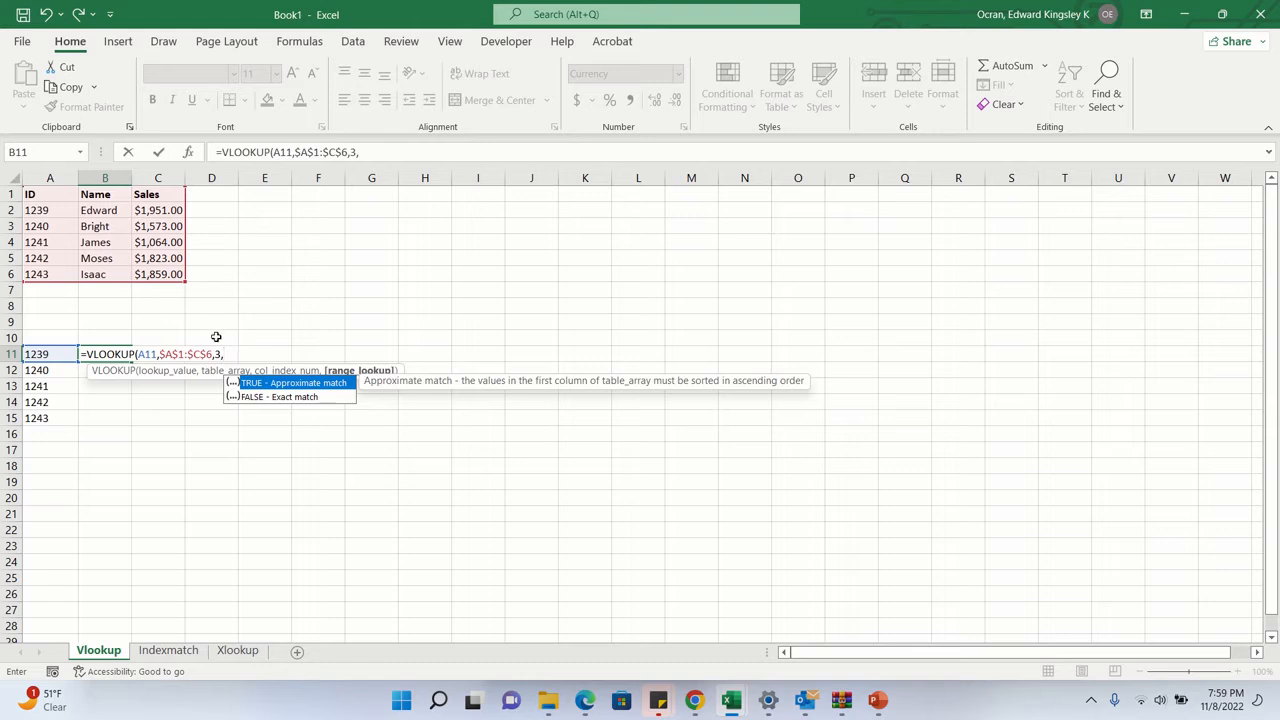
{"action": "key", "text": "Tab"}
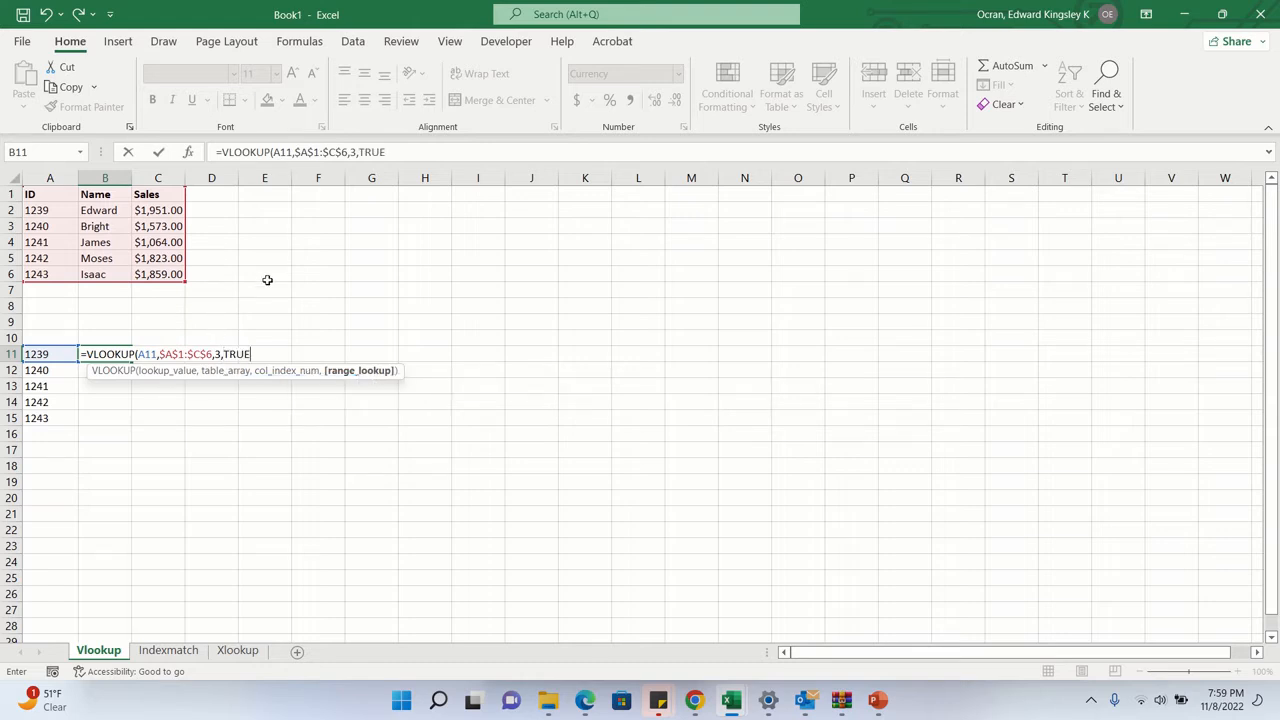
{"action": "type", "text": ","}
{"action": "key", "text": "BackSpace"}
{"action": "key", "text": "Escape"}
{"action": "type", "text": ")"}
{"action": "key", "text": "Return"}
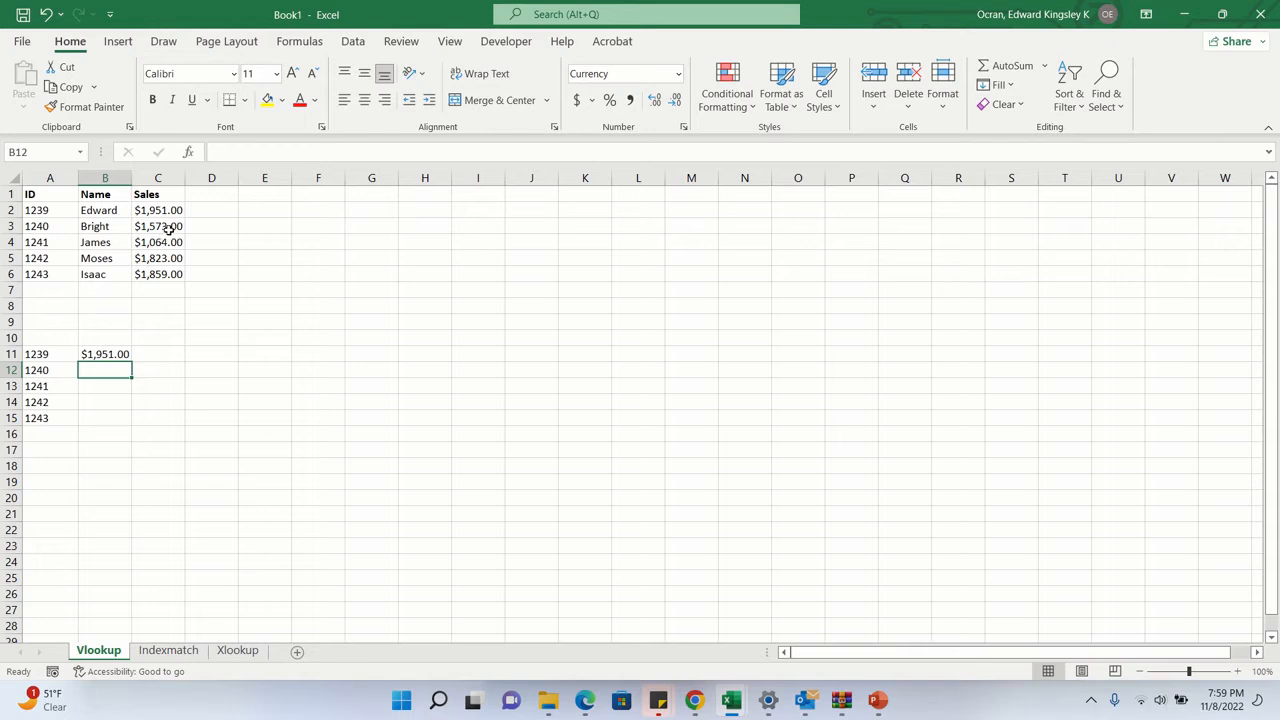
{"action": "left_click", "coordinate": [115, 355]}
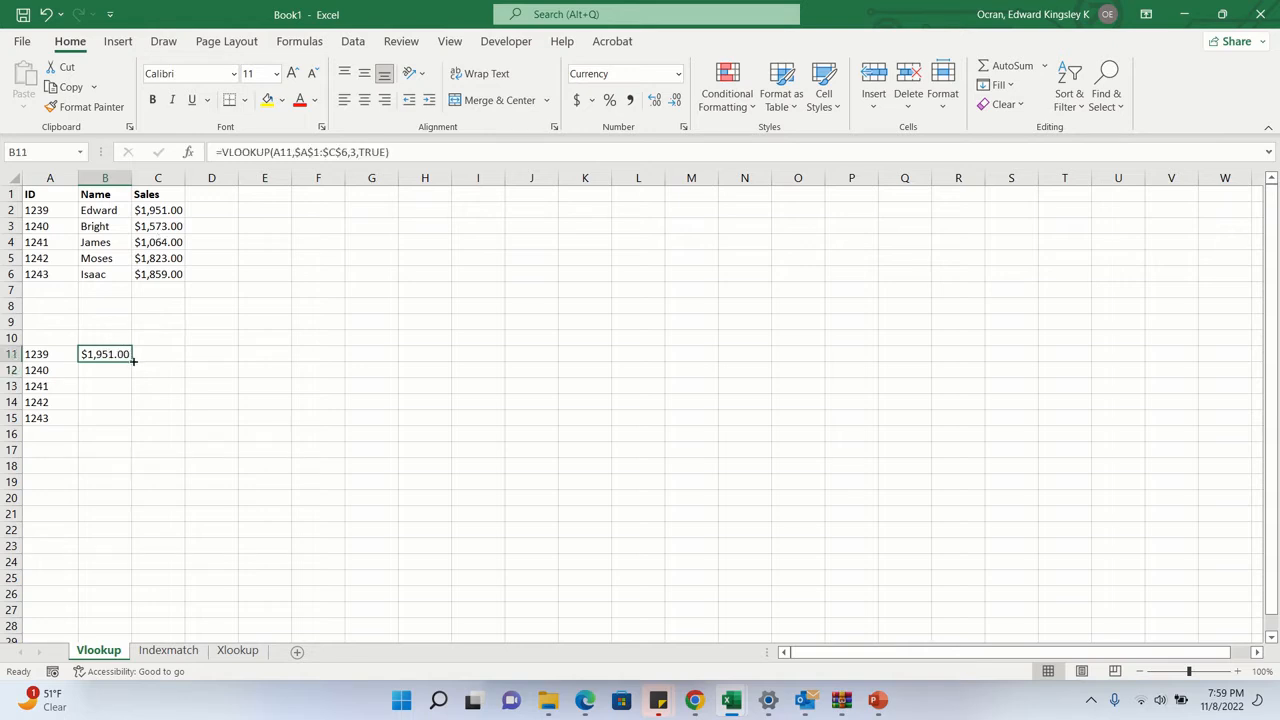
{"action": "double_click", "coordinate": [133, 360]}
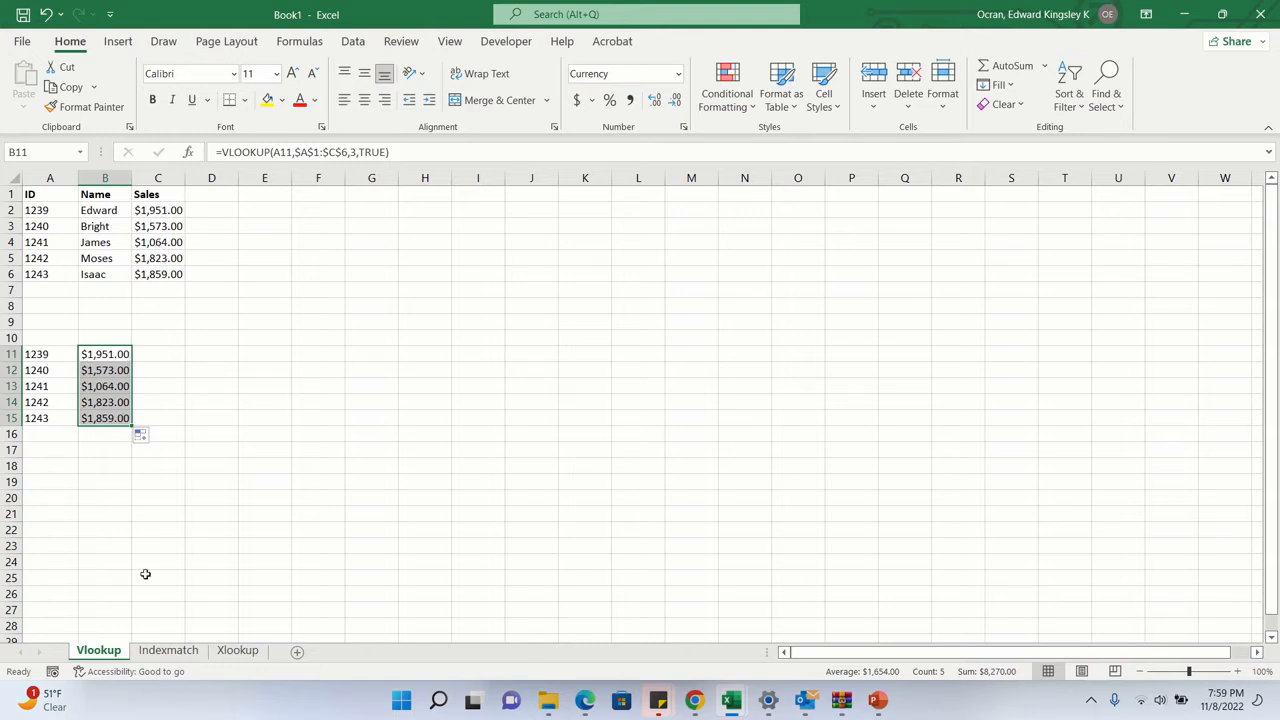
- On the Indexmatch sheet, copy the IDs in C2:C6 and paste them starting at A11
{"action": "left_click", "coordinate": [179, 653]}
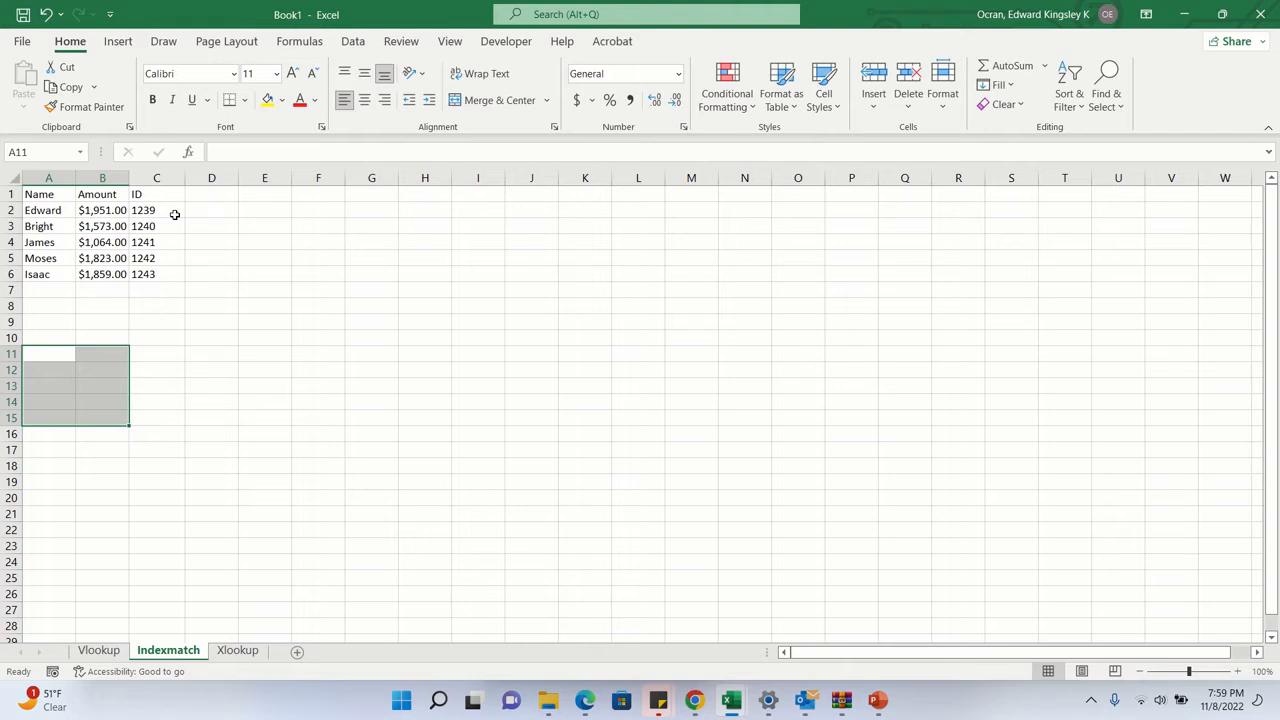
{"action": "left_click_drag", "start_coordinate": [165, 211], "coordinate": [159, 273]}
{"action": "key", "text": "ctrl+c"}
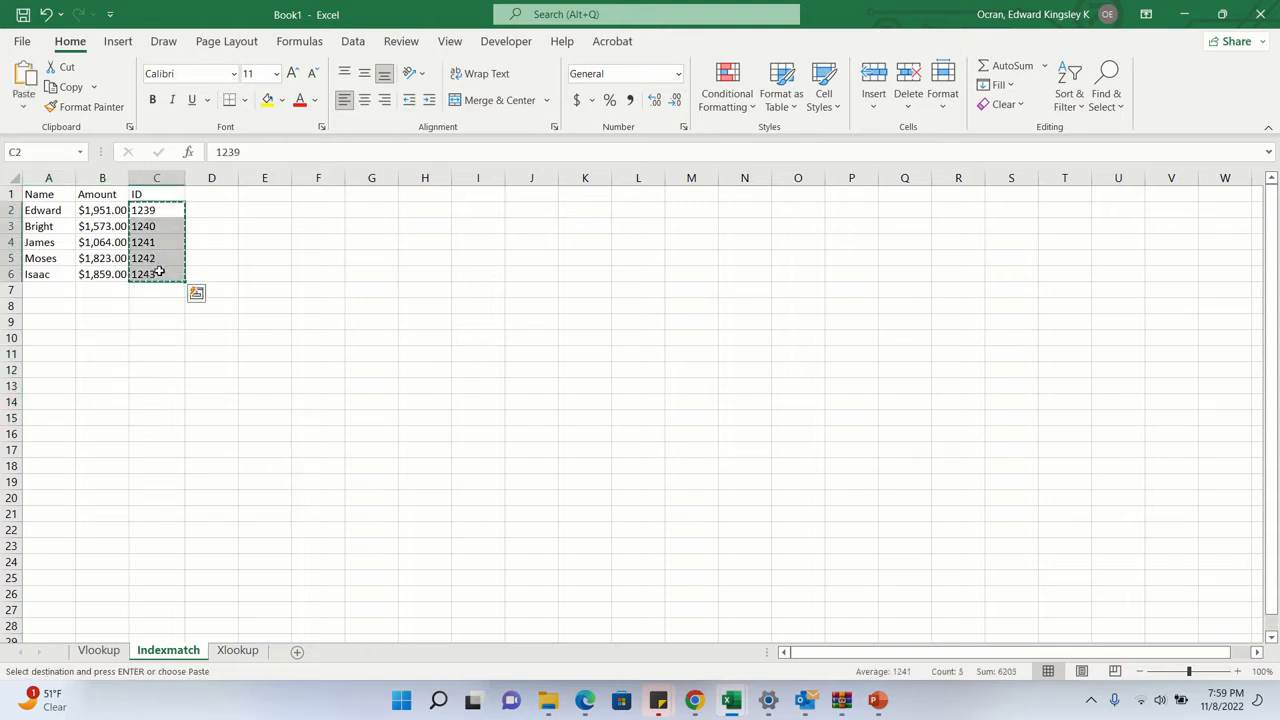
{"action": "left_click", "coordinate": [51, 355]}
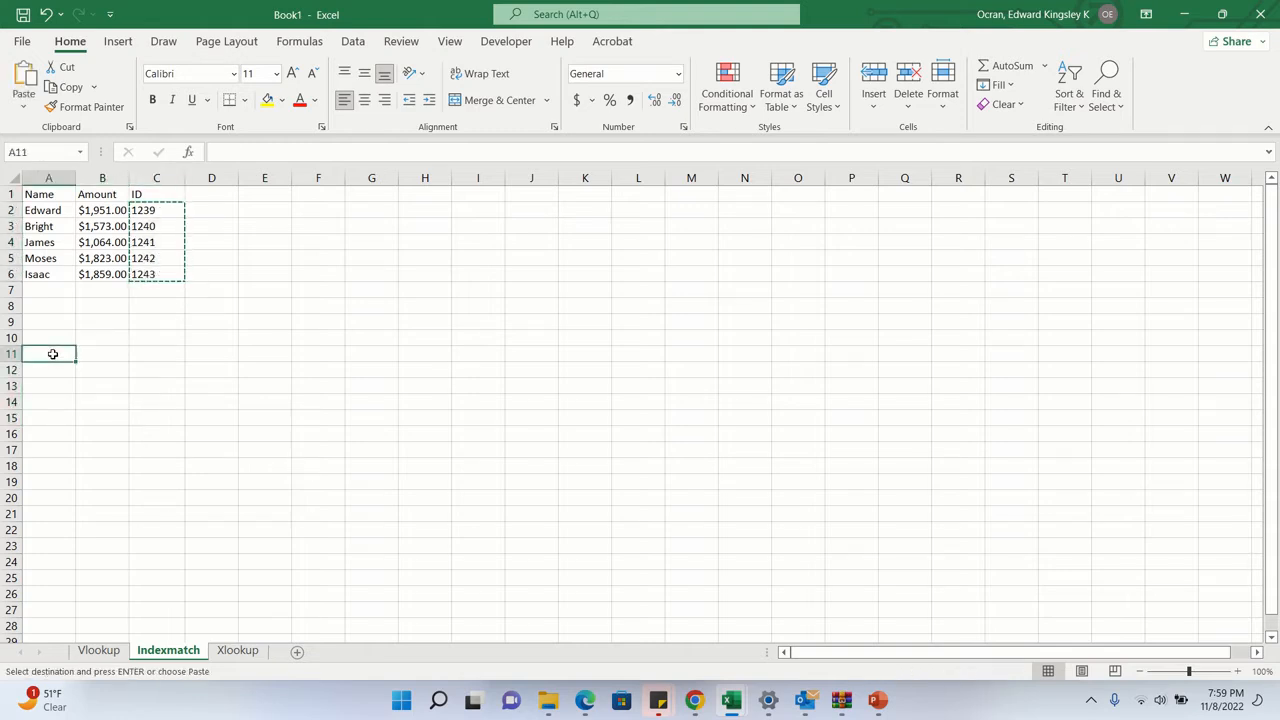
{"action": "key", "text": "ctrl+v"}
- Begin a VLOOKUP formula in B11 of the Indexmatch sheet with lookup value A11 and the absolute table range $A$1:$C$6
{"action": "left_click", "coordinate": [89, 354]}
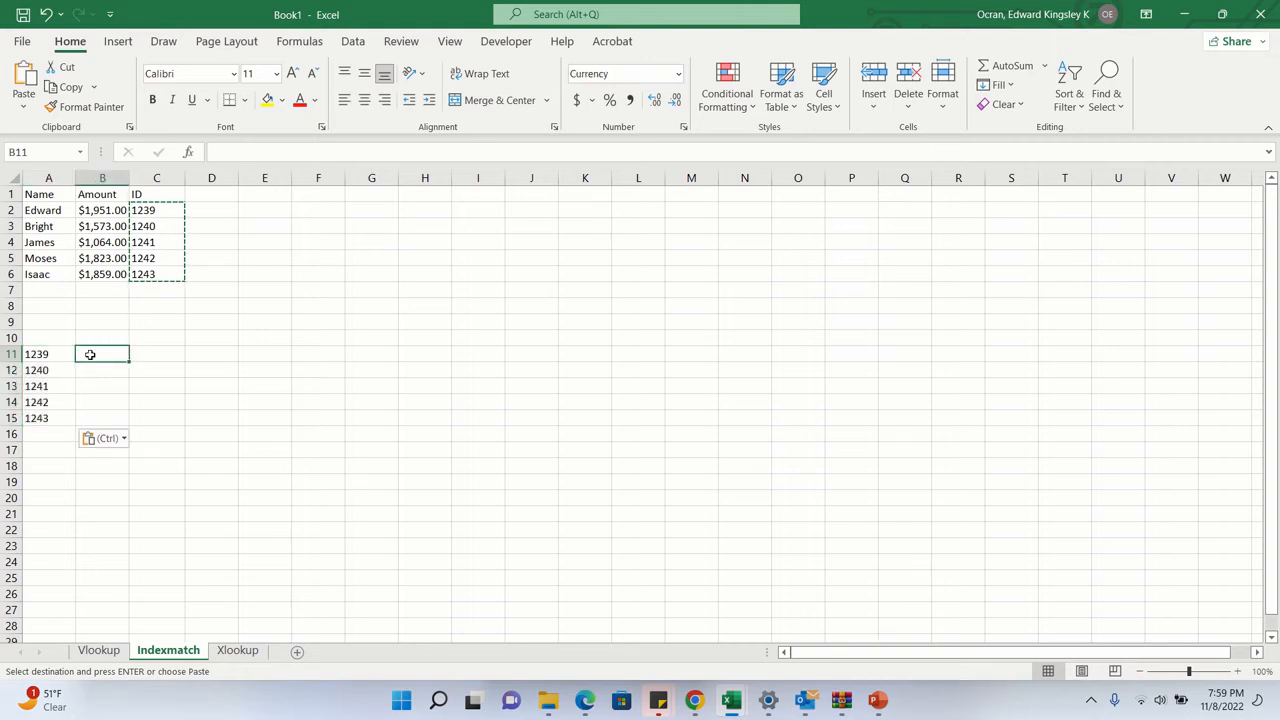
{"action": "type", "text": "=vlook"}
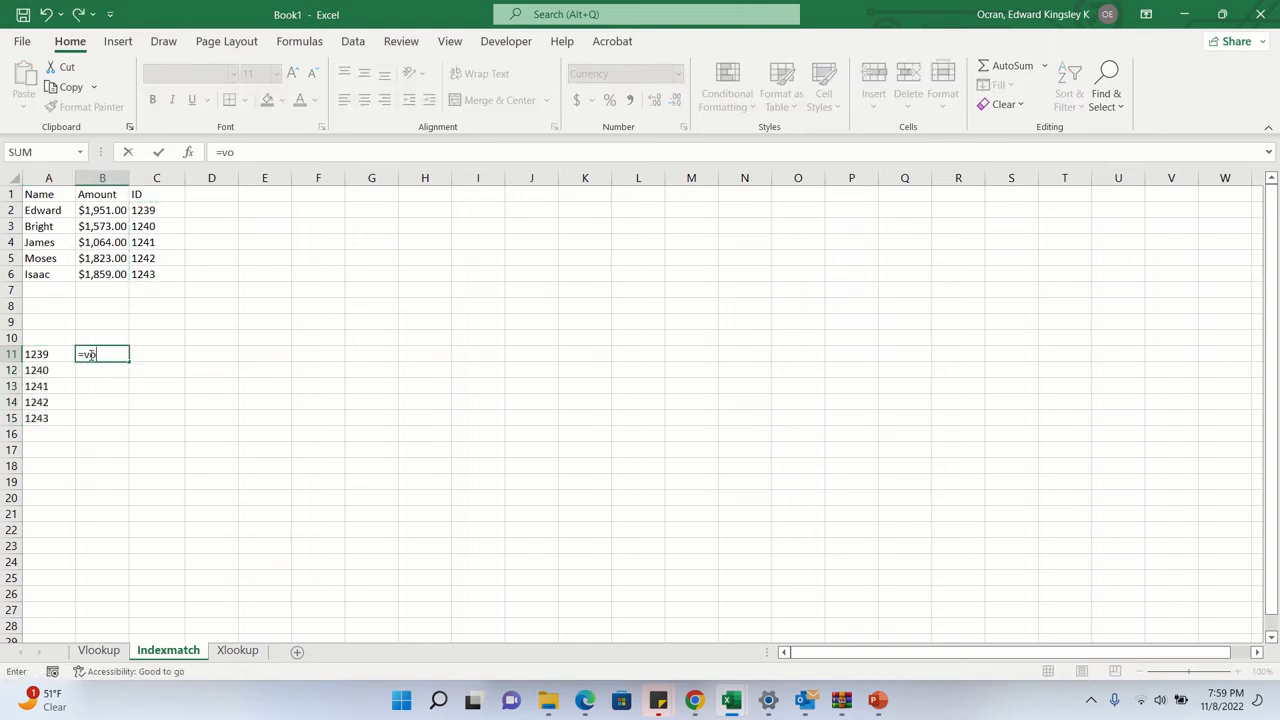
{"action": "type", "text": "up"}
{"action": "key", "text": "Tab"}
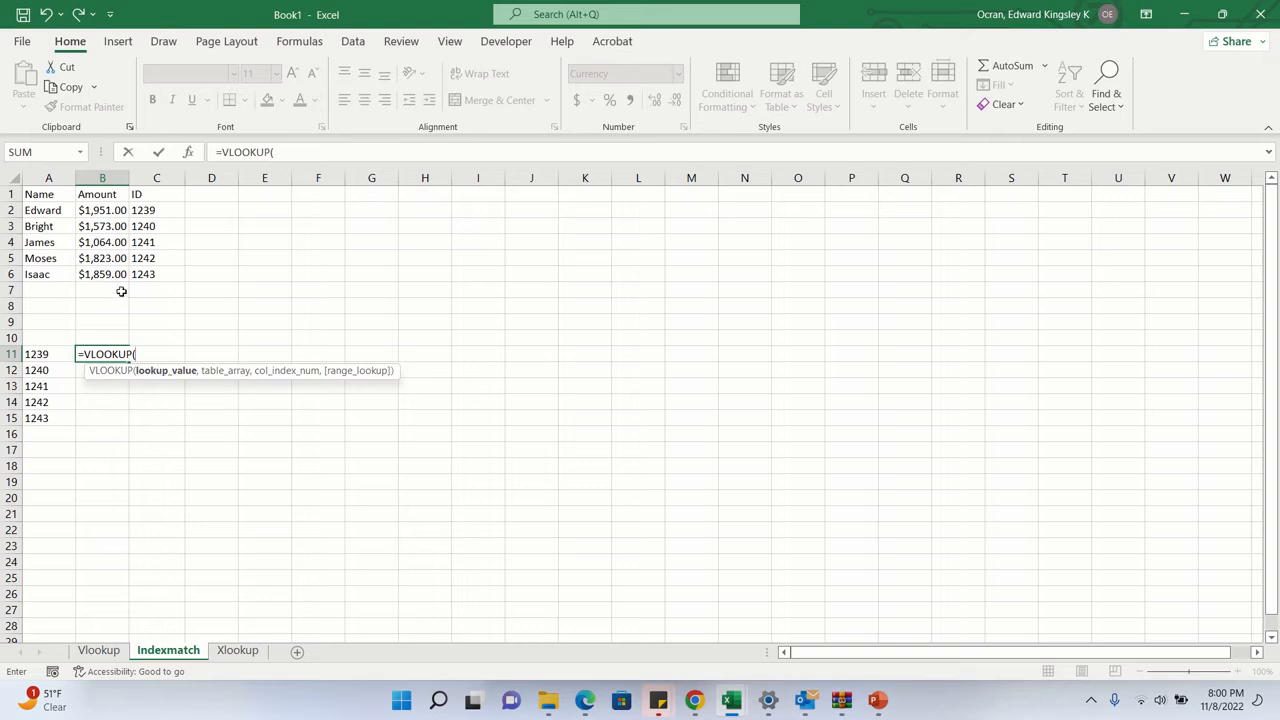
{"action": "left_click", "coordinate": [52, 353]}
{"action": "type", "text": ","}
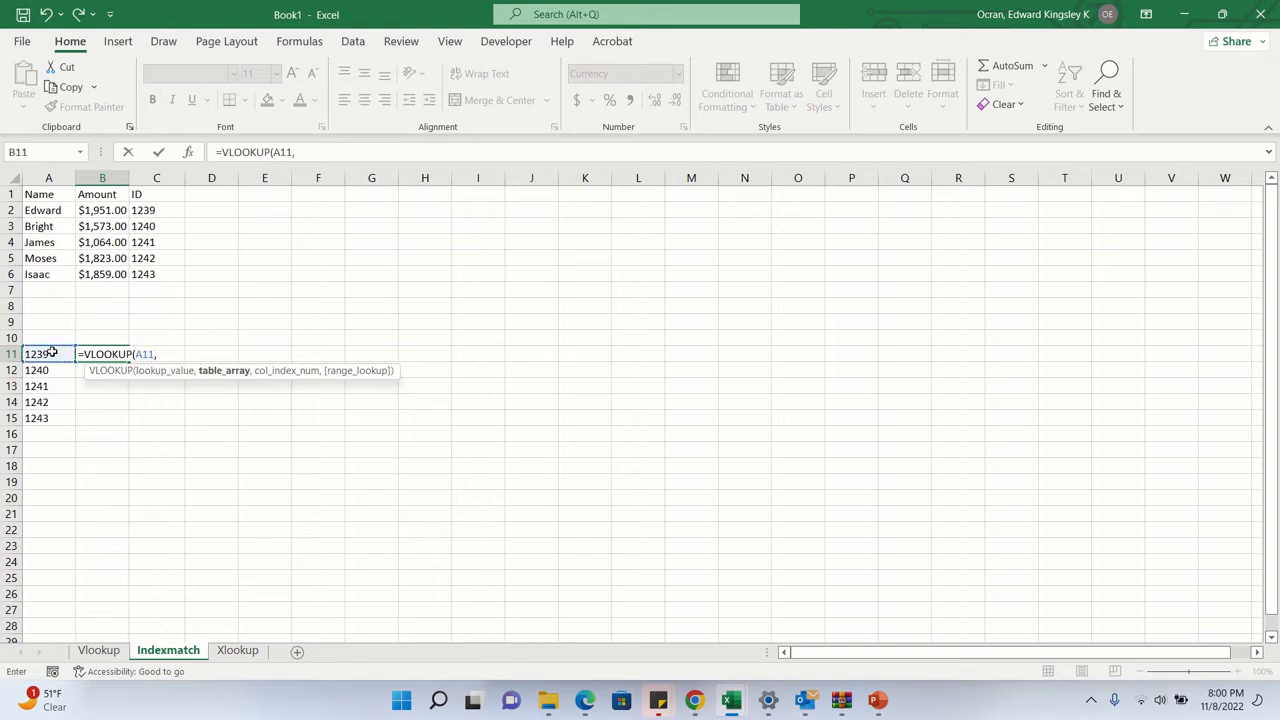
{"action": "left_click_drag", "start_coordinate": [55, 194], "coordinate": [143, 272]}
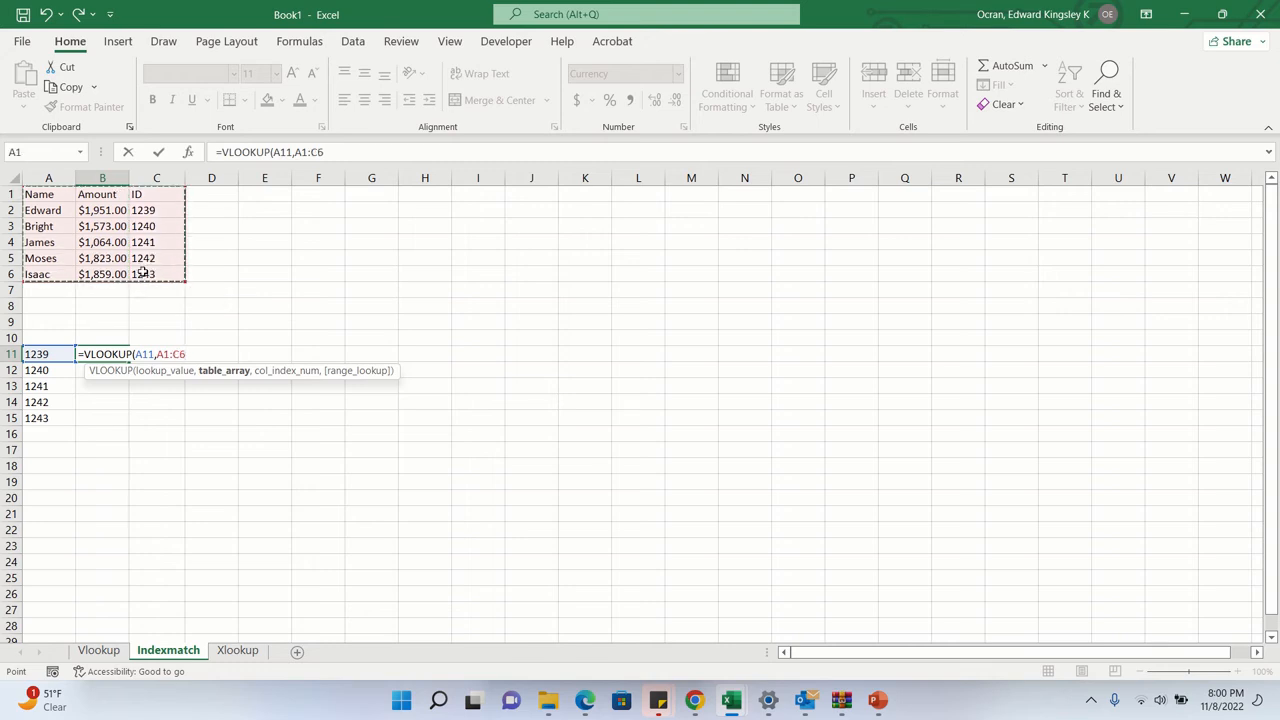
{"action": "key", "text": "F4"}
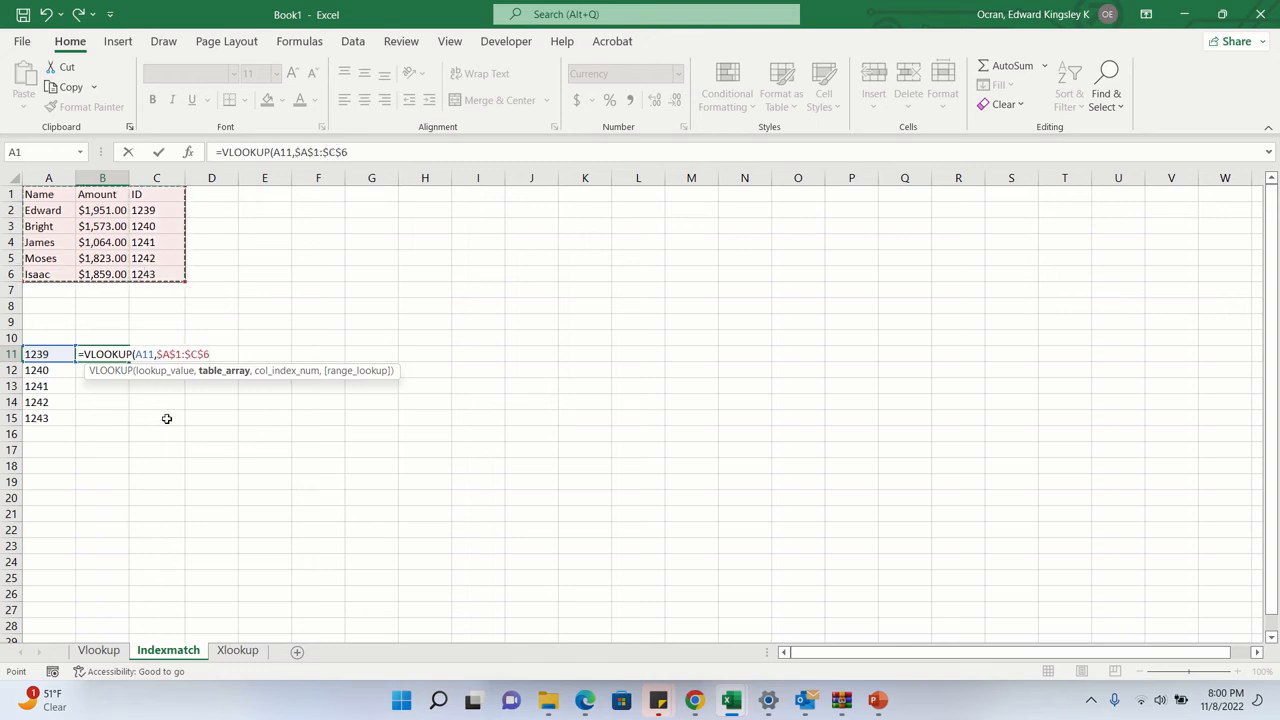
- Complete the VLOOKUP in B11 with column index 2 and approximate match TRUE, and fill it down to B15
{"action": "type", "text": ",2"}
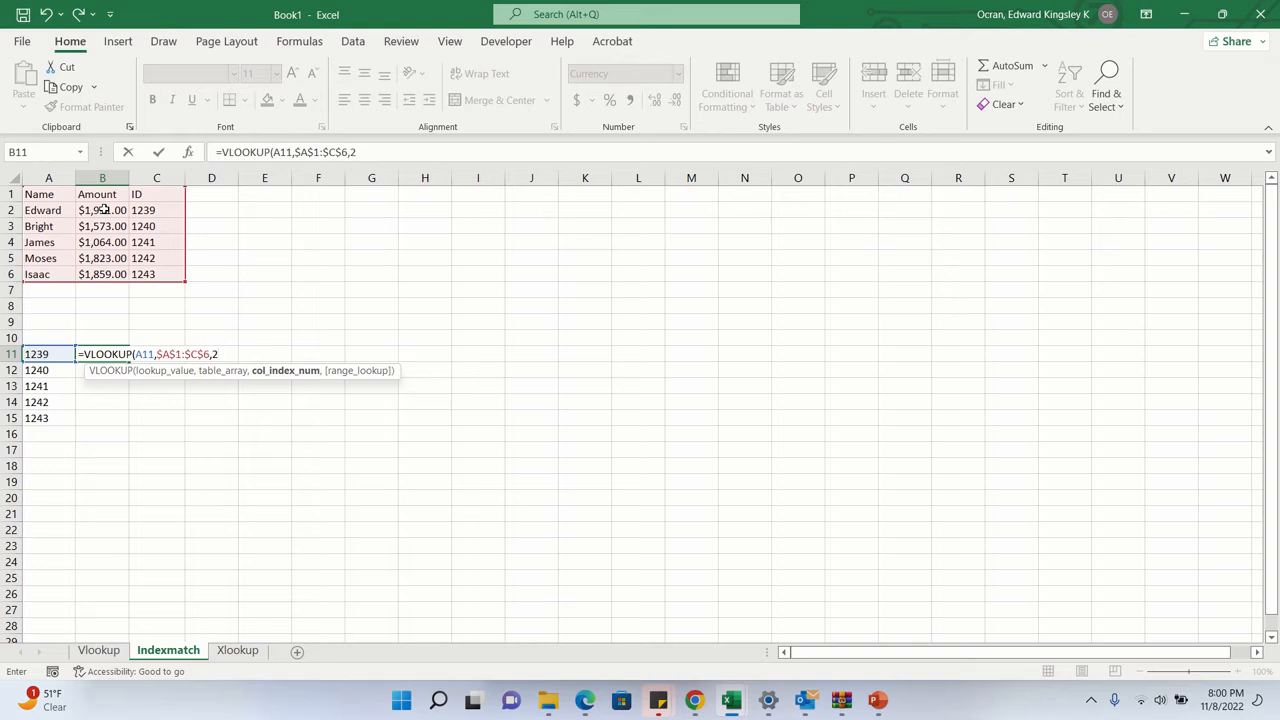
{"action": "type", "text": ","}
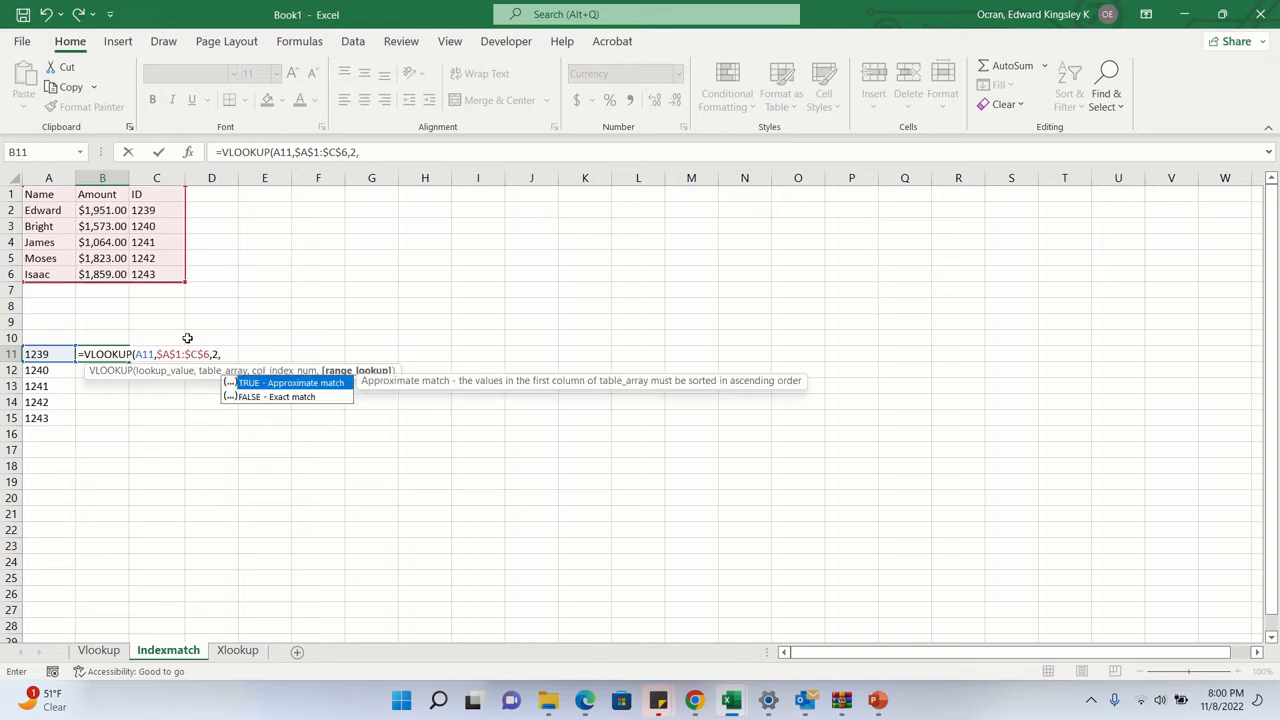
{"action": "double_click", "coordinate": [306, 386]}
{"action": "type", "text": ")"}
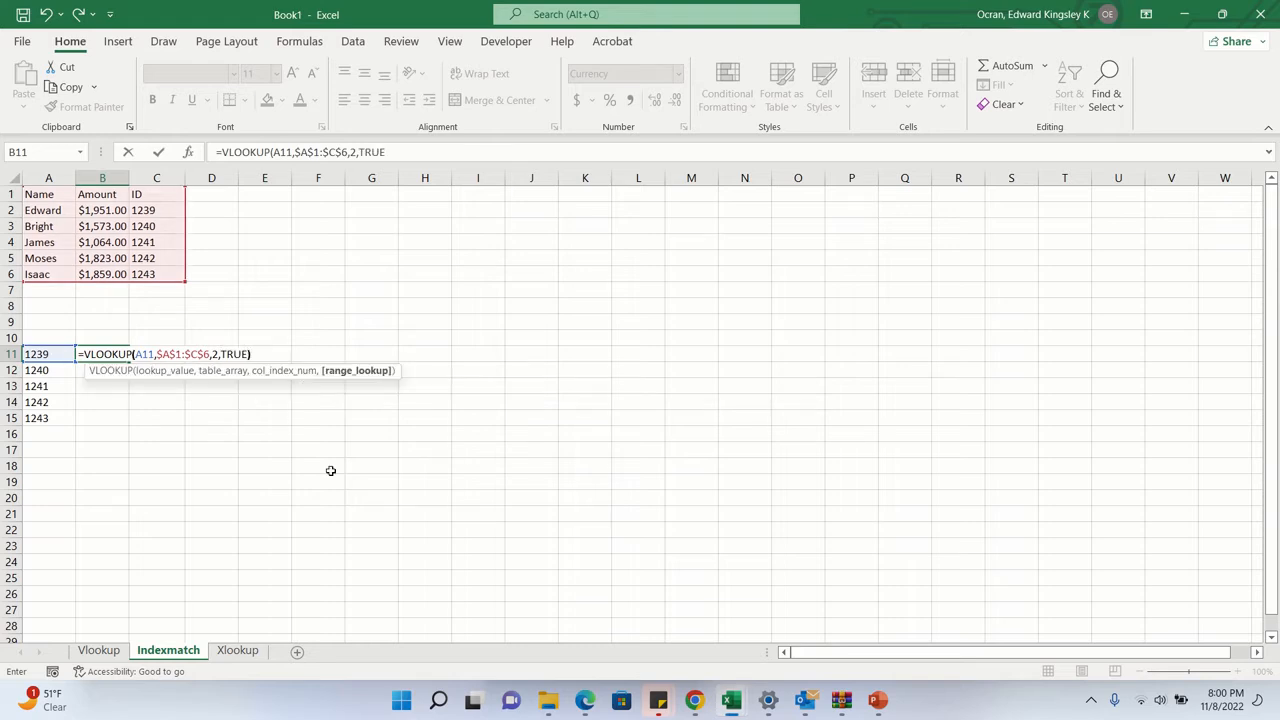
{"action": "key", "text": "Return"}
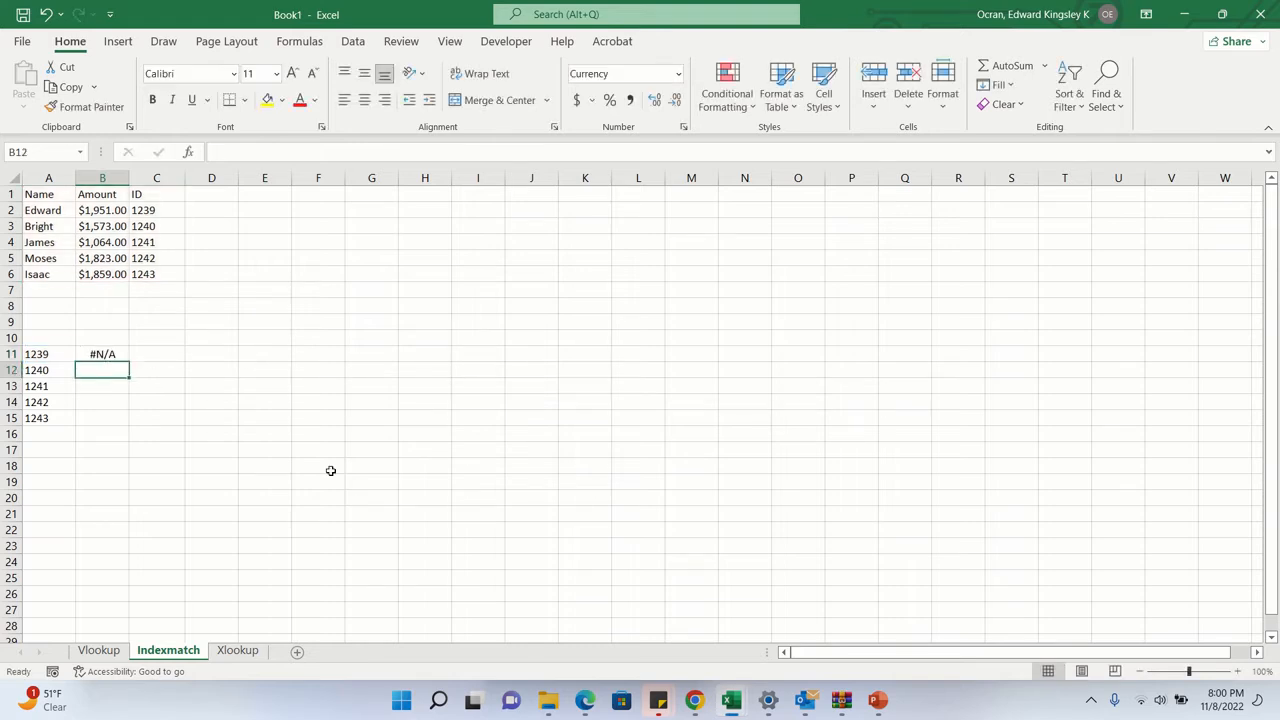
{"action": "left_click", "coordinate": [122, 360]}
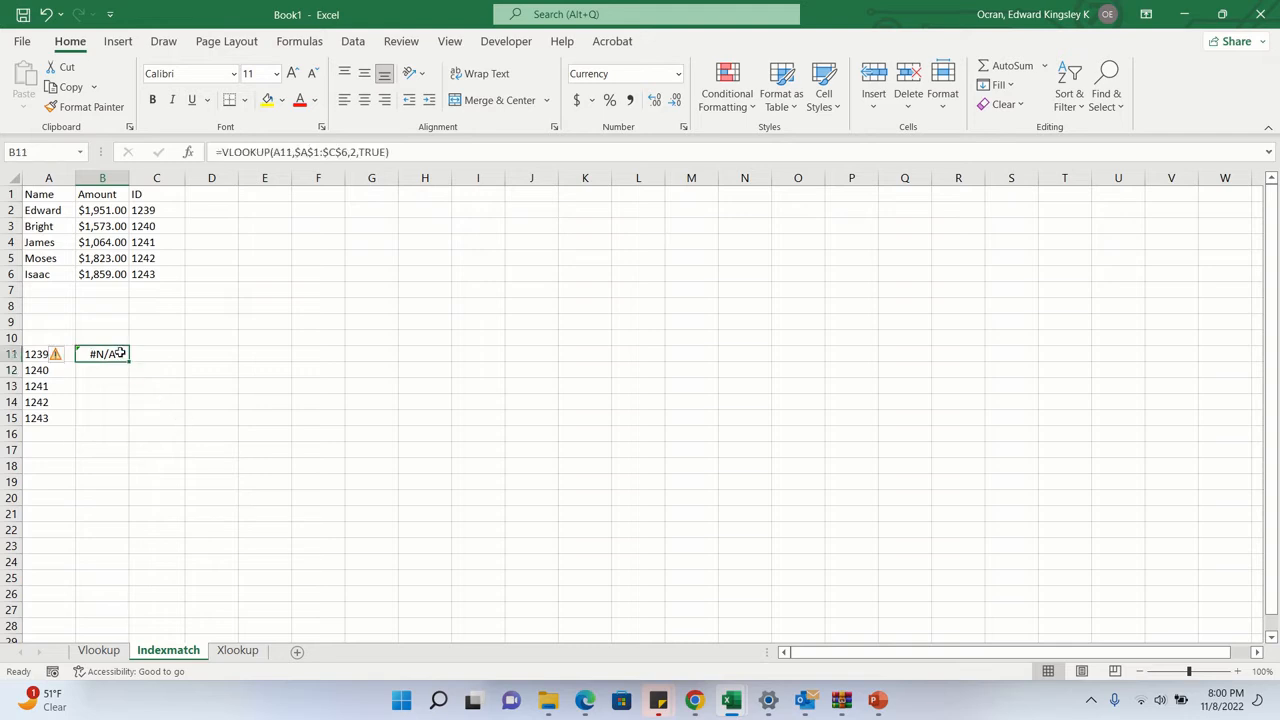
{"action": "left_click_drag", "start_coordinate": [131, 362], "coordinate": [131, 434]}
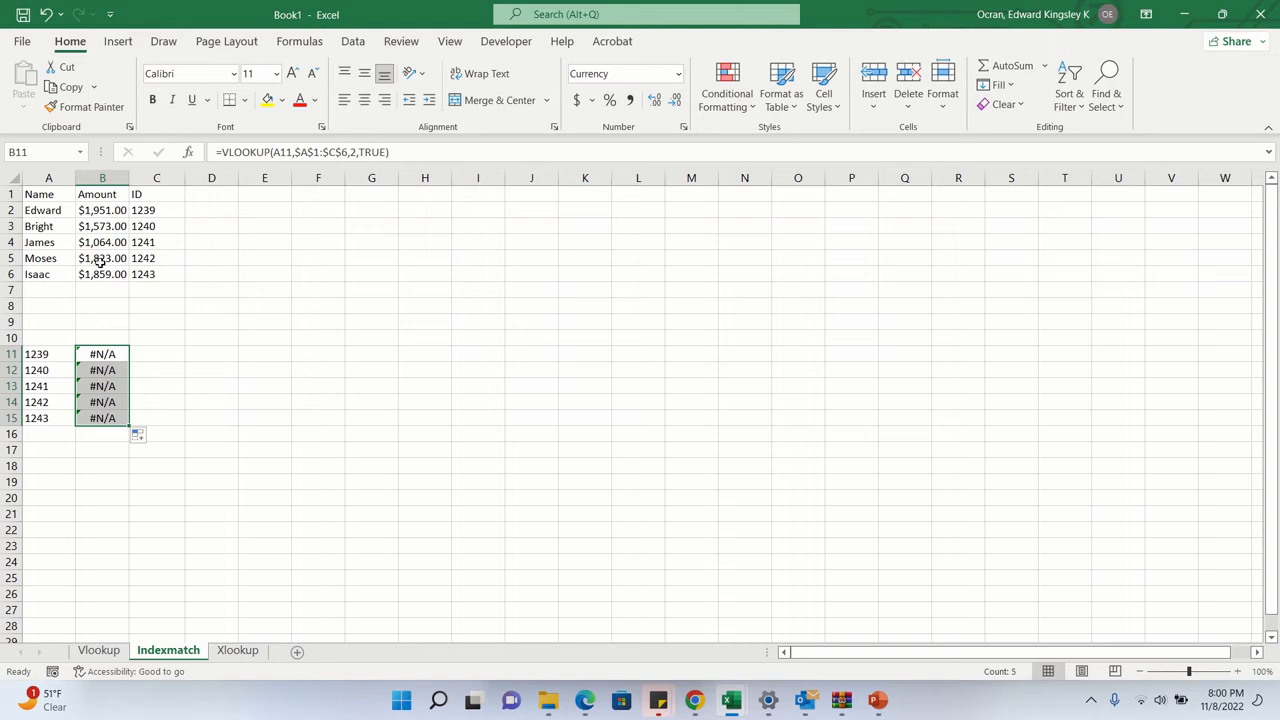
- Begin an INDEX formula in C11 of the Indexmatch sheet with the absolute array $A$1:$C$6
{"action": "left_click", "coordinate": [157, 354]}
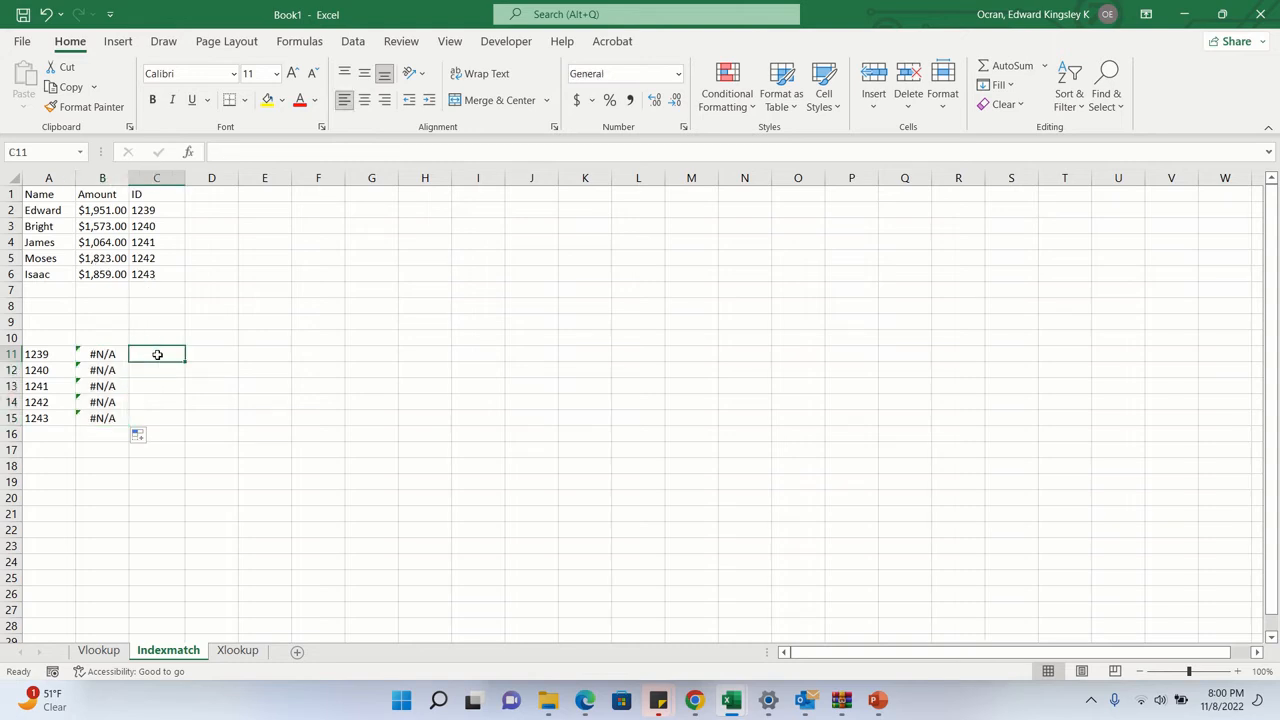
{"action": "type", "text": "=index"}
{"action": "key", "text": "Tab"}
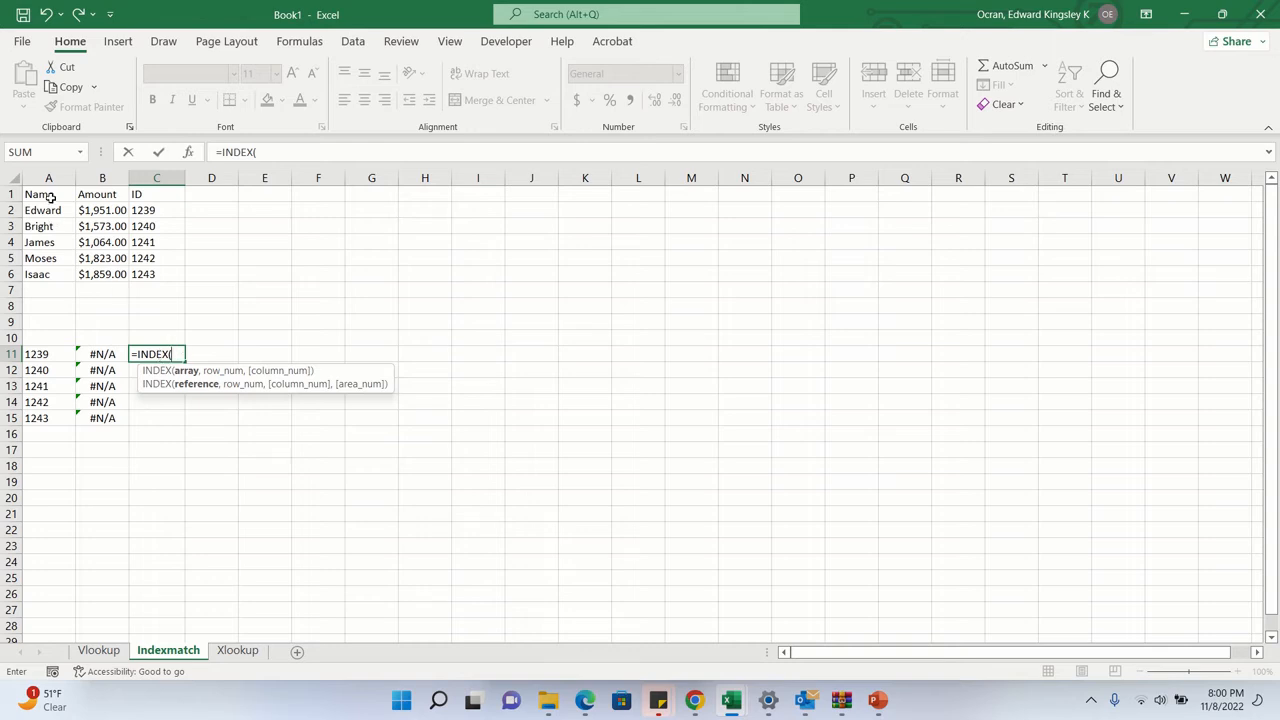
{"action": "left_click_drag", "start_coordinate": [50, 195], "coordinate": [145, 273]}
{"action": "key", "text": "F4"}
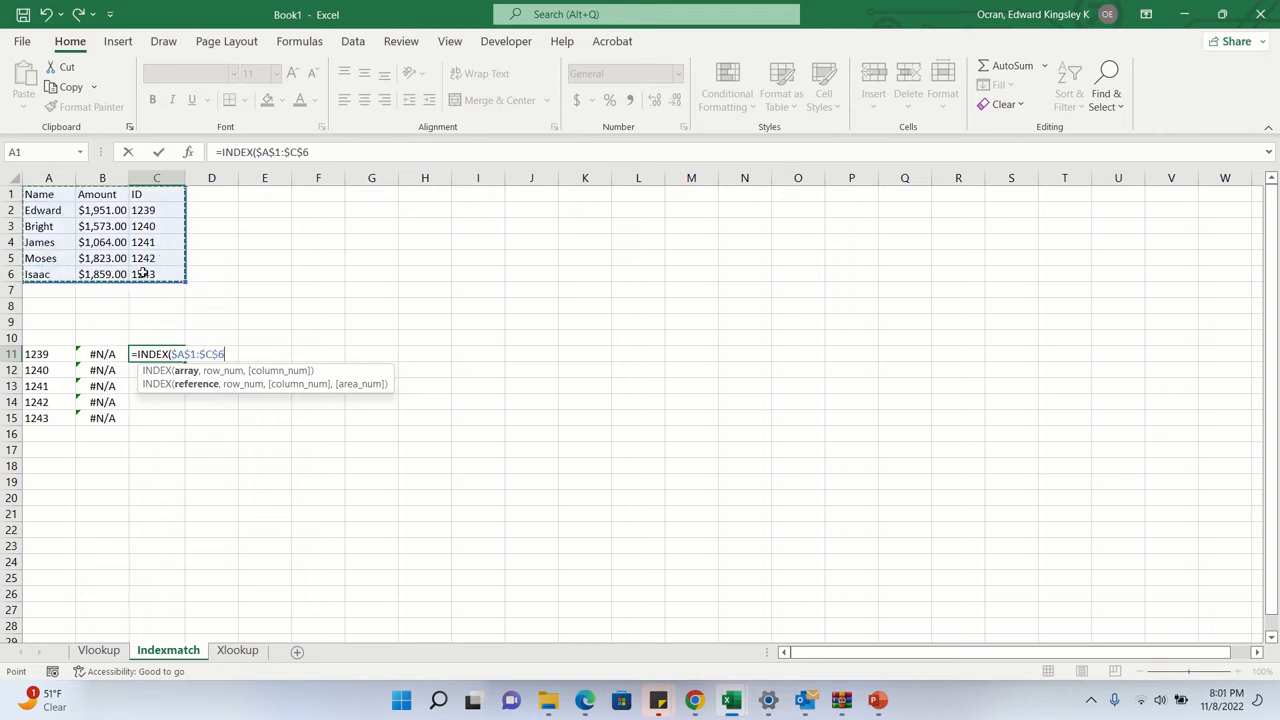
{"action": "type", "text": ","}
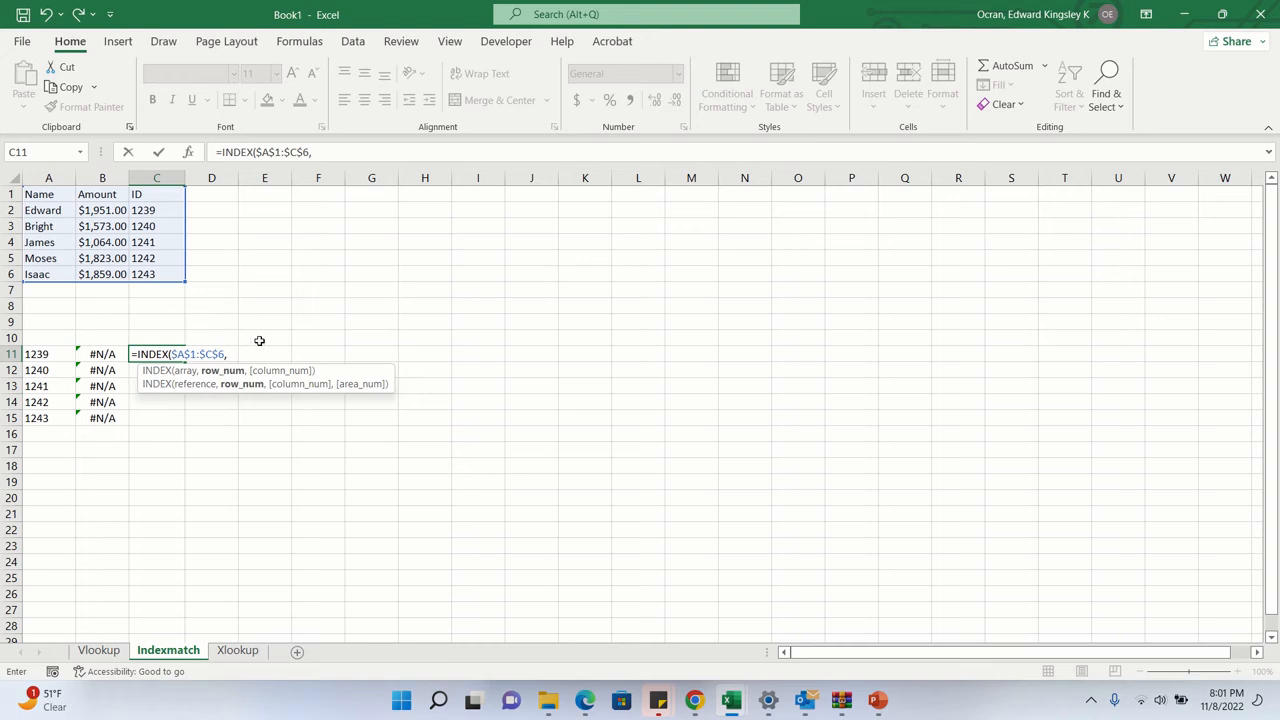
{"action": "type", "text": "mat"}
- Nest a MATCH as the INDEX row number, with lookup value A11, absolute lookup array $C$1:$C$6 and match type 0 (exact match)
{"action": "key", "text": "Tab"}
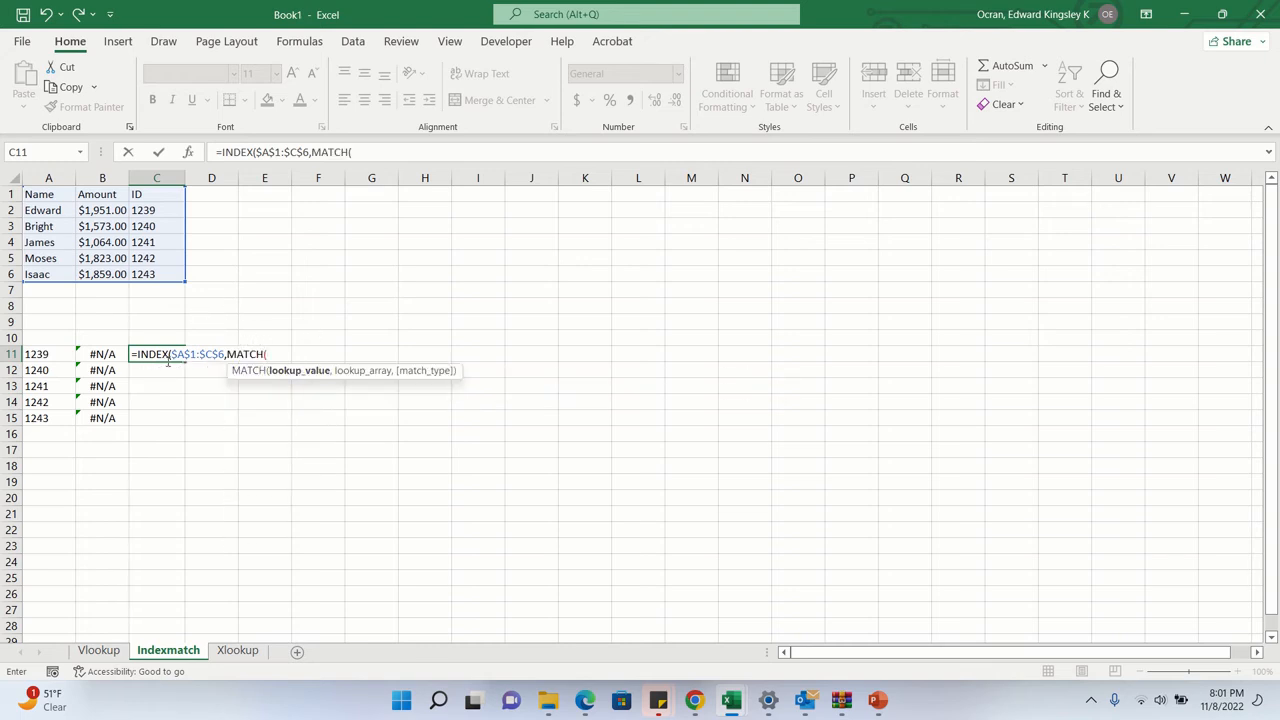
{"action": "left_click", "coordinate": [58, 355]}
{"action": "type", "text": ","}
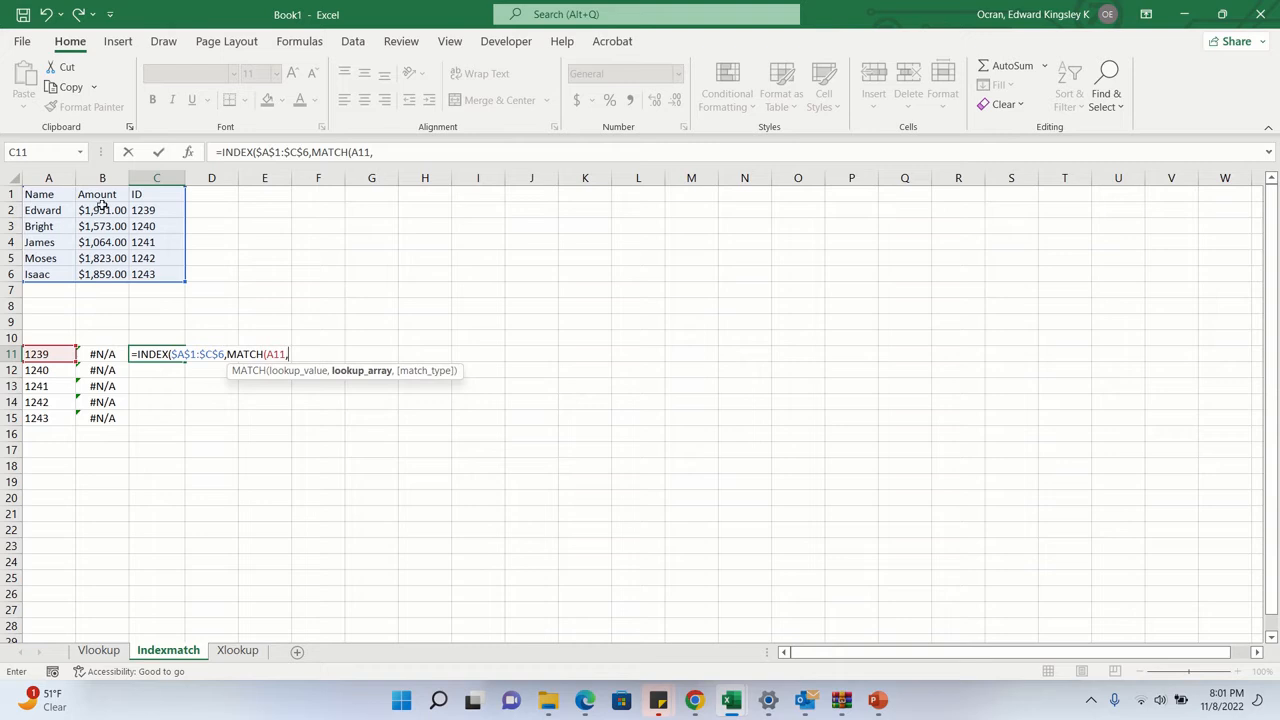
{"action": "left_click_drag", "start_coordinate": [142, 194], "coordinate": [146, 276]}
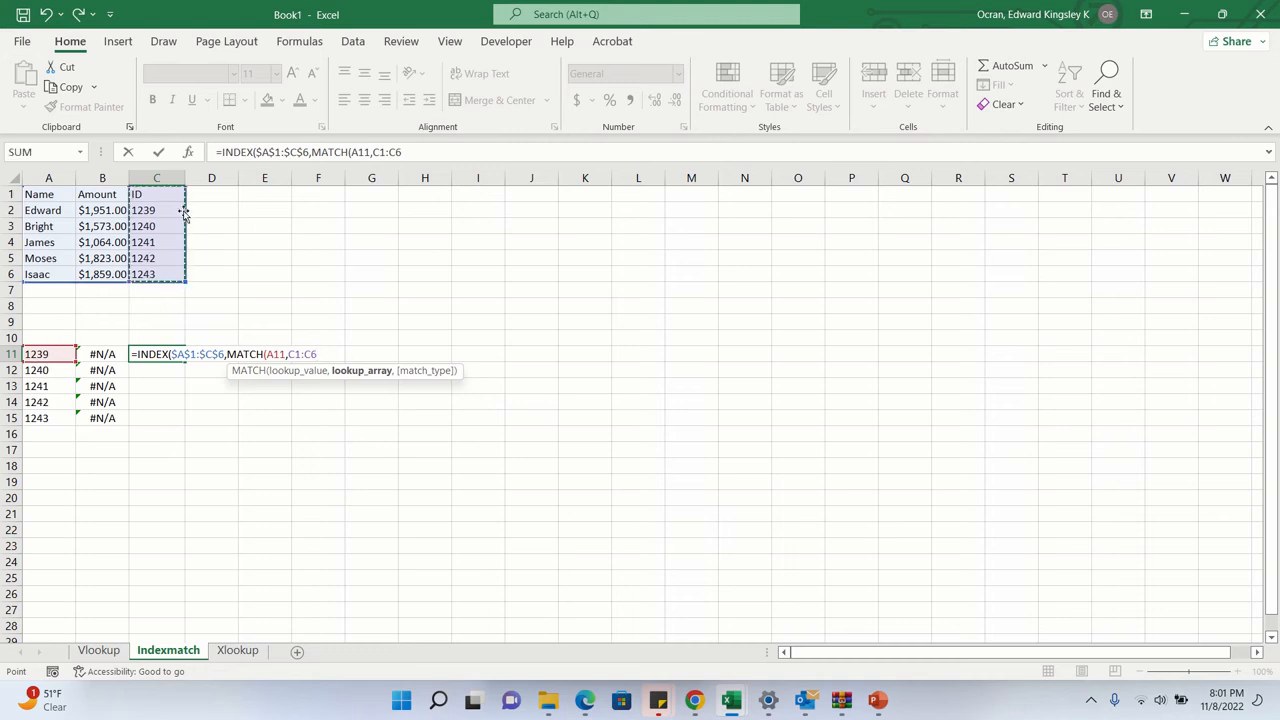
{"action": "key", "text": "F4"}
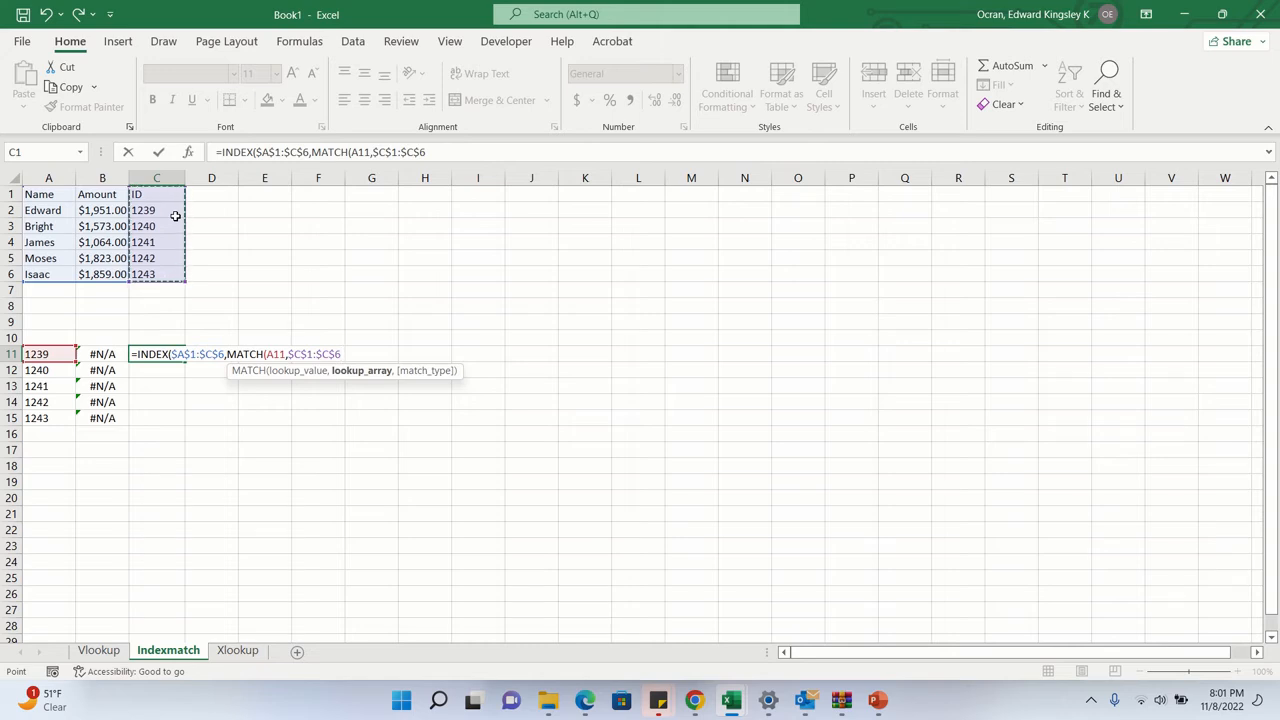
{"action": "type", "text": ","}
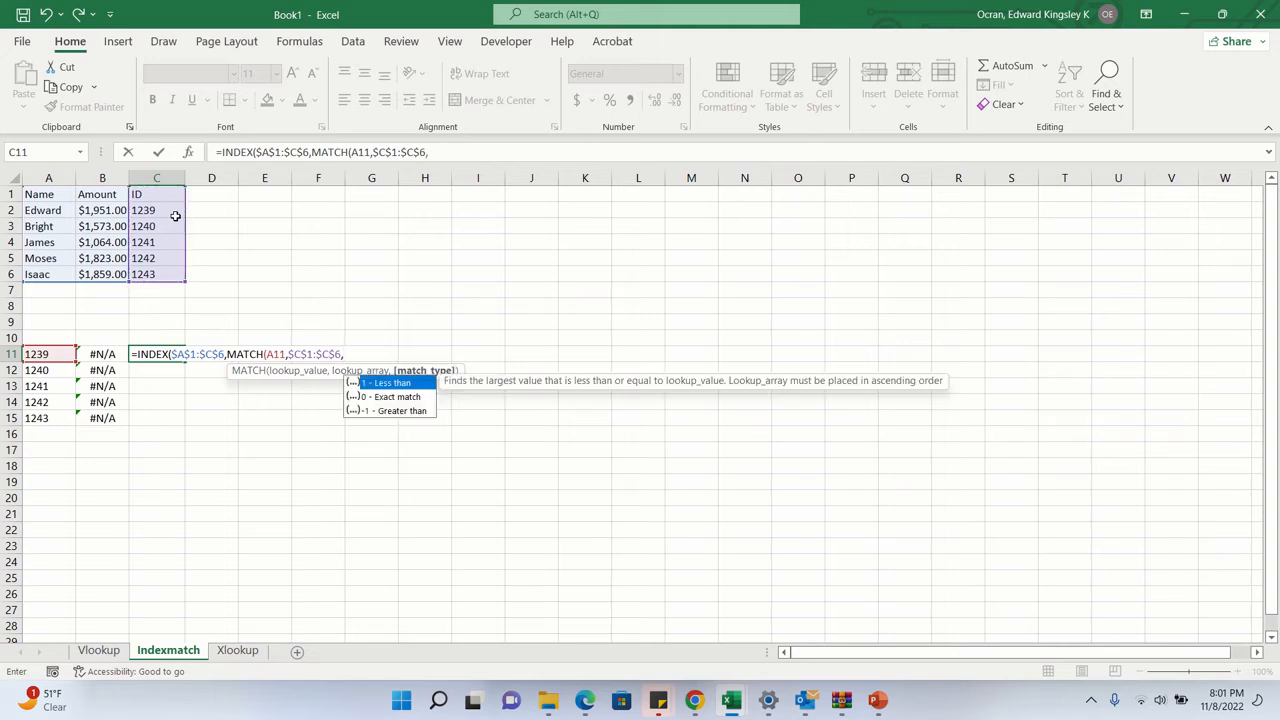
{"action": "type", "text": "0)"}
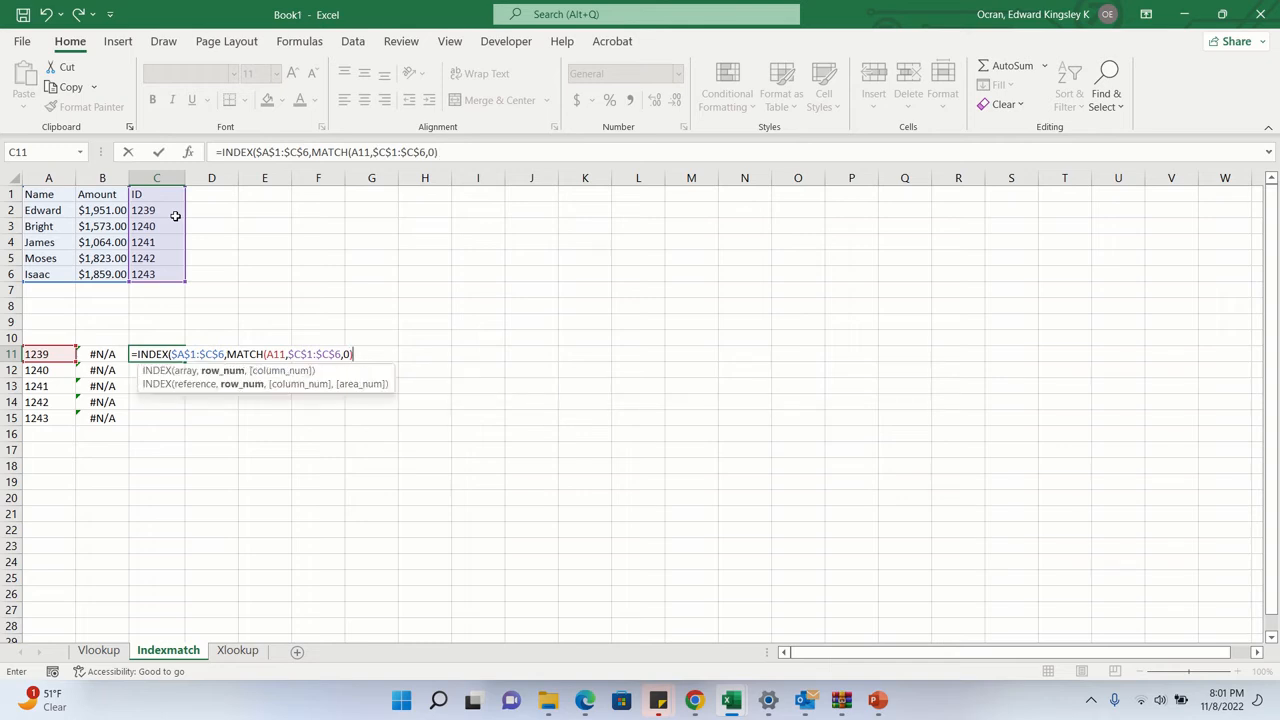
- Complete the INDEX formula in C11 with column number 2, and fill it down to C15
{"action": "type", "text": ","}
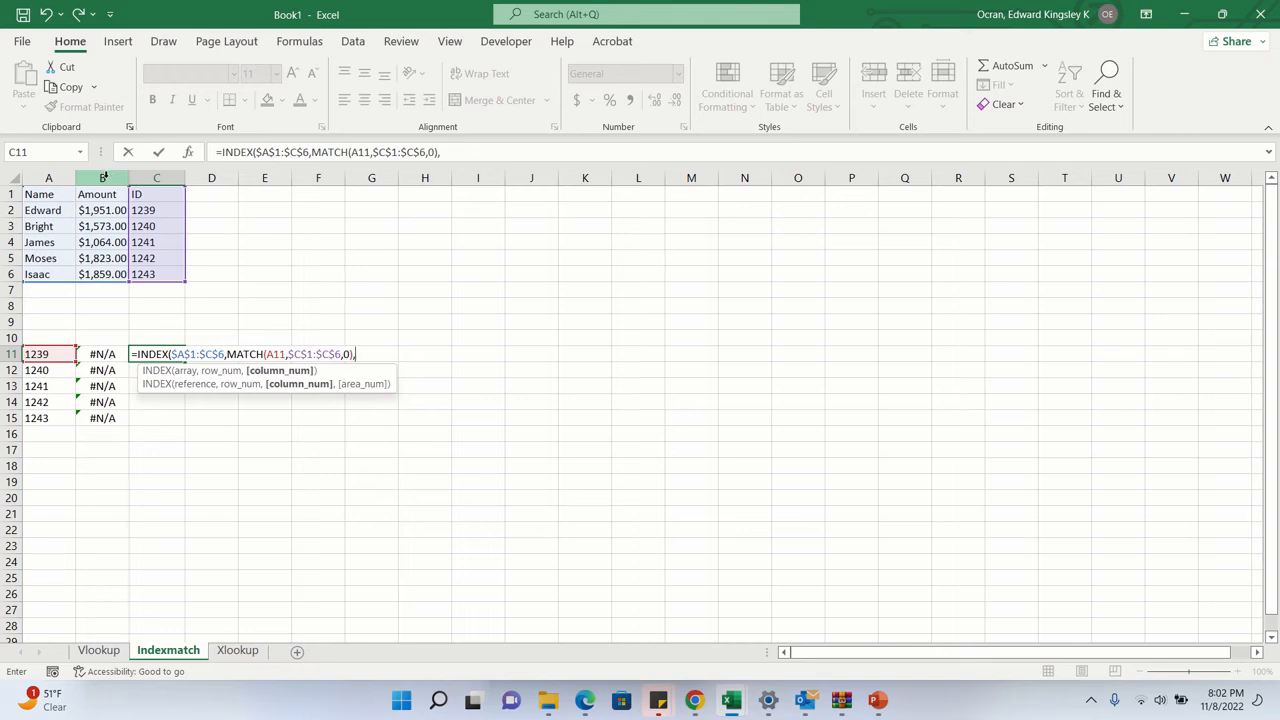
{"action": "type", "text": "2)"}
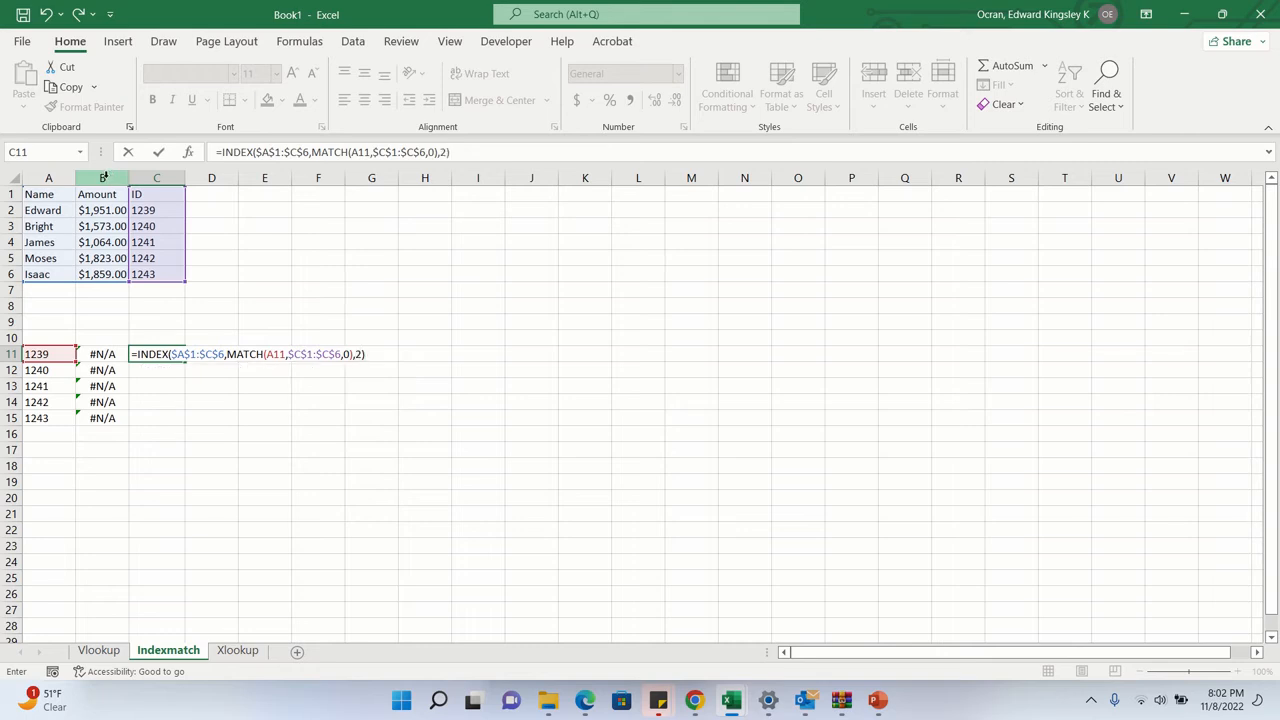
{"action": "key", "text": "Return"}
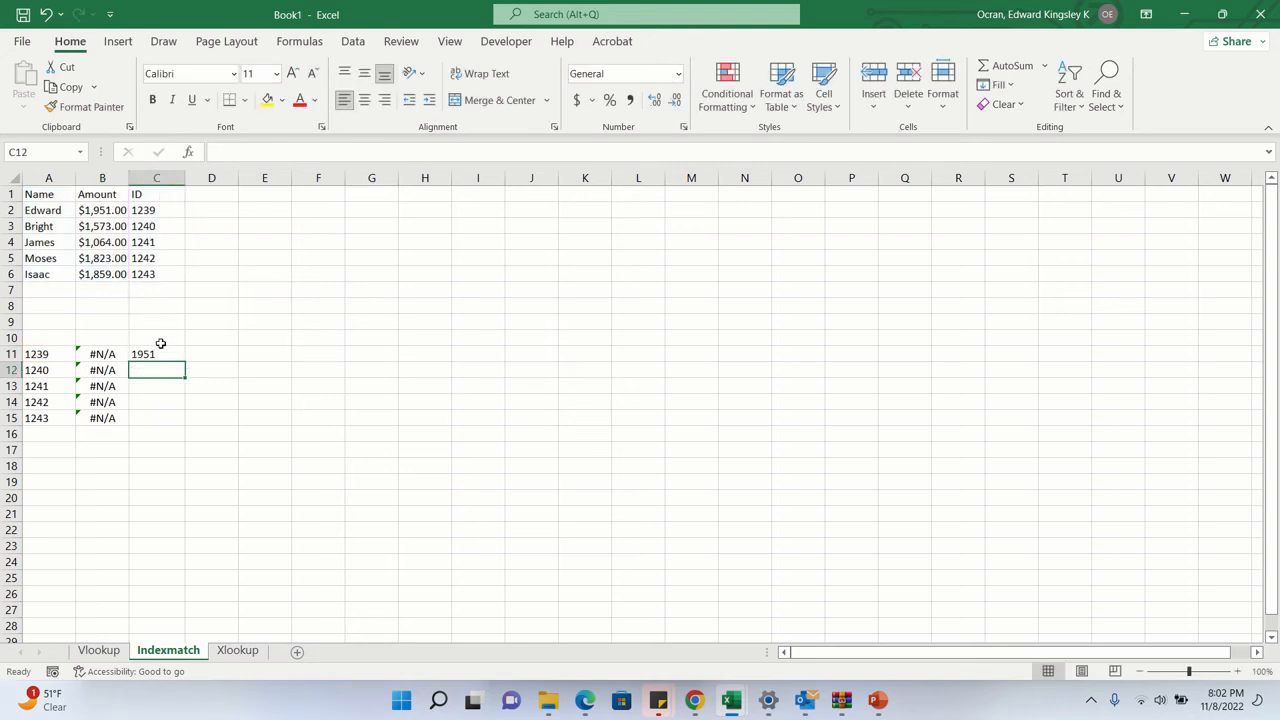
{"action": "left_click", "coordinate": [161, 349]}
{"action": "left_click_drag", "start_coordinate": [184, 361], "coordinate": [184, 421]}
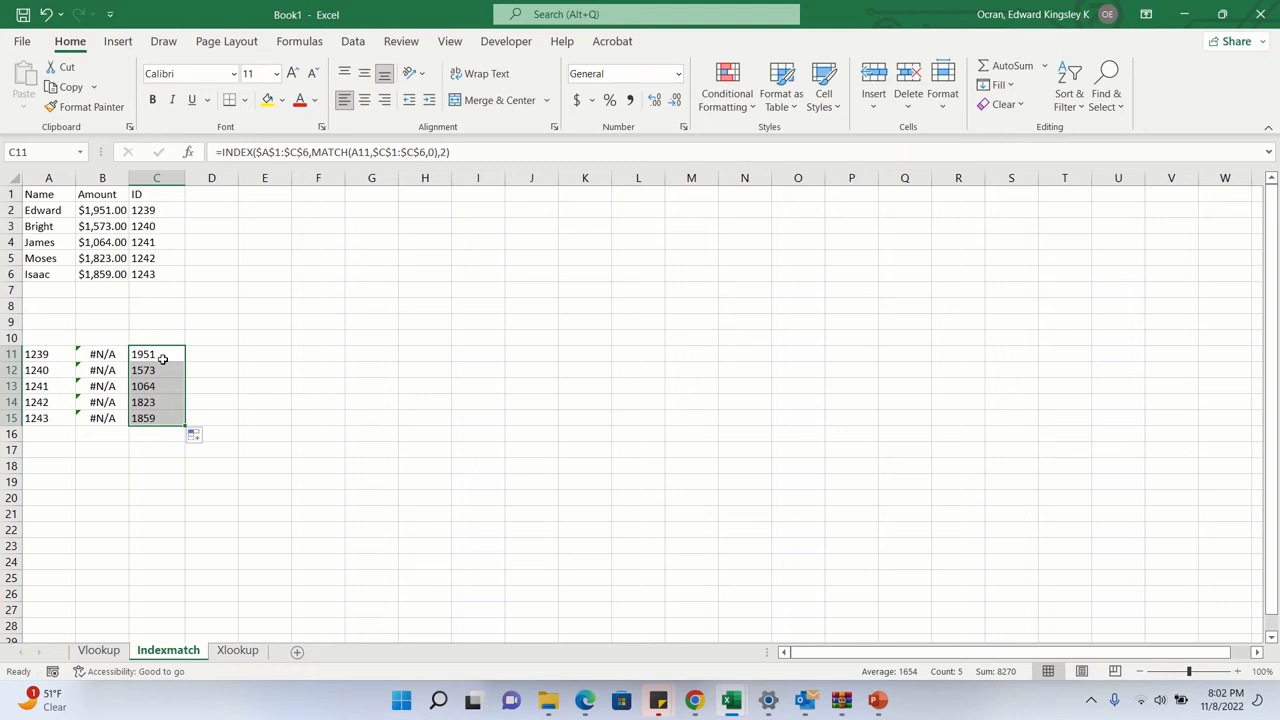
- Test ID 1240 in A11 and undo it, and review the lookup formulas in B11 and C11
{"action": "left_click", "coordinate": [57, 353]}
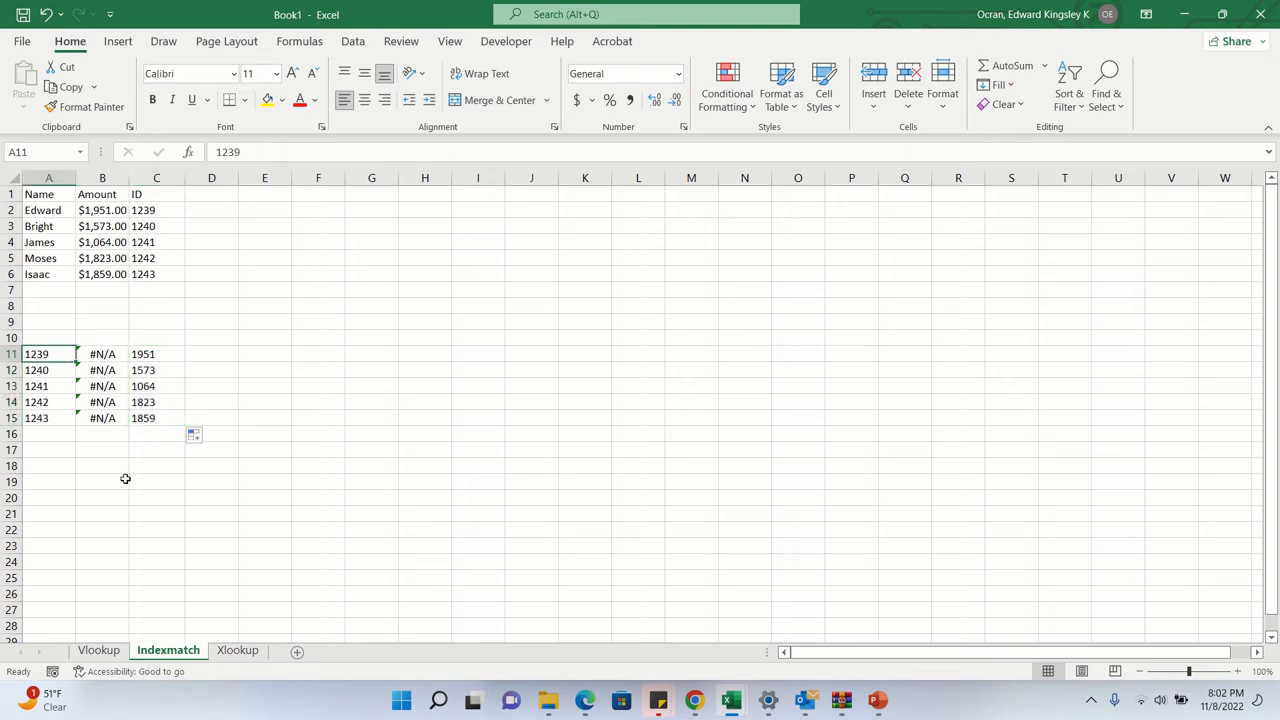
{"action": "type", "text": "12"}
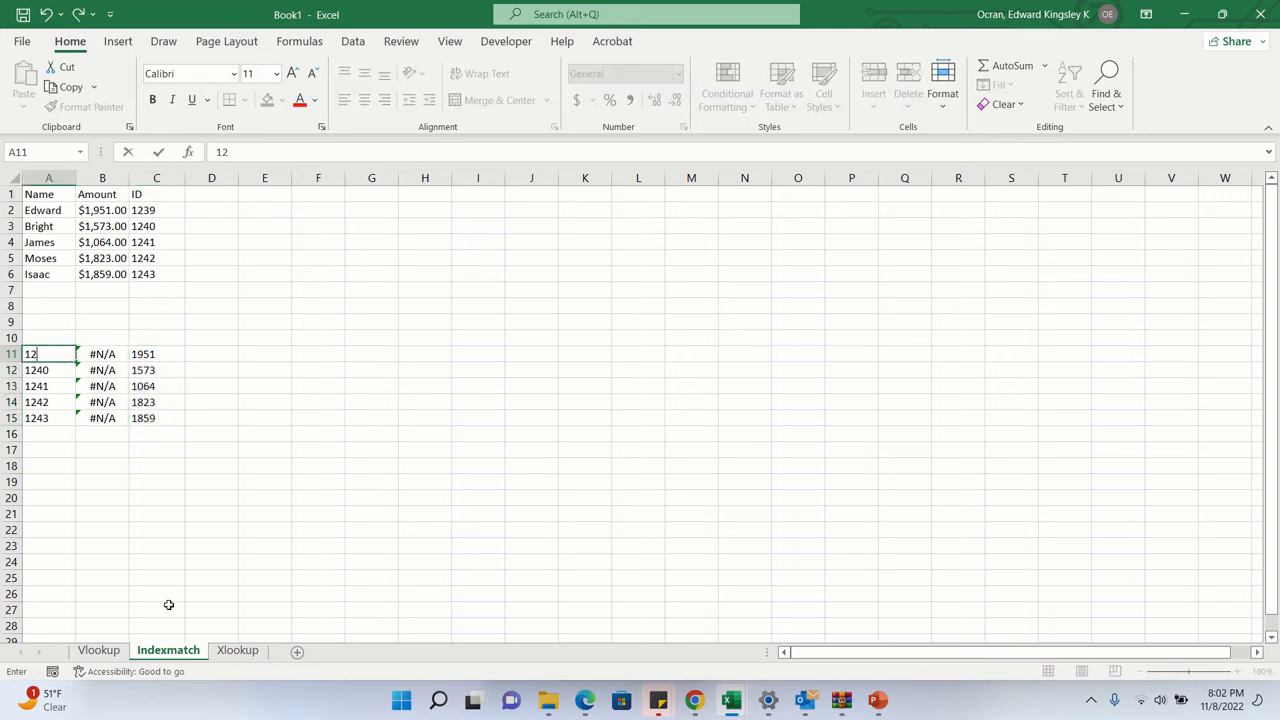
{"action": "type", "text": "40"}
{"action": "key", "text": "Return"}
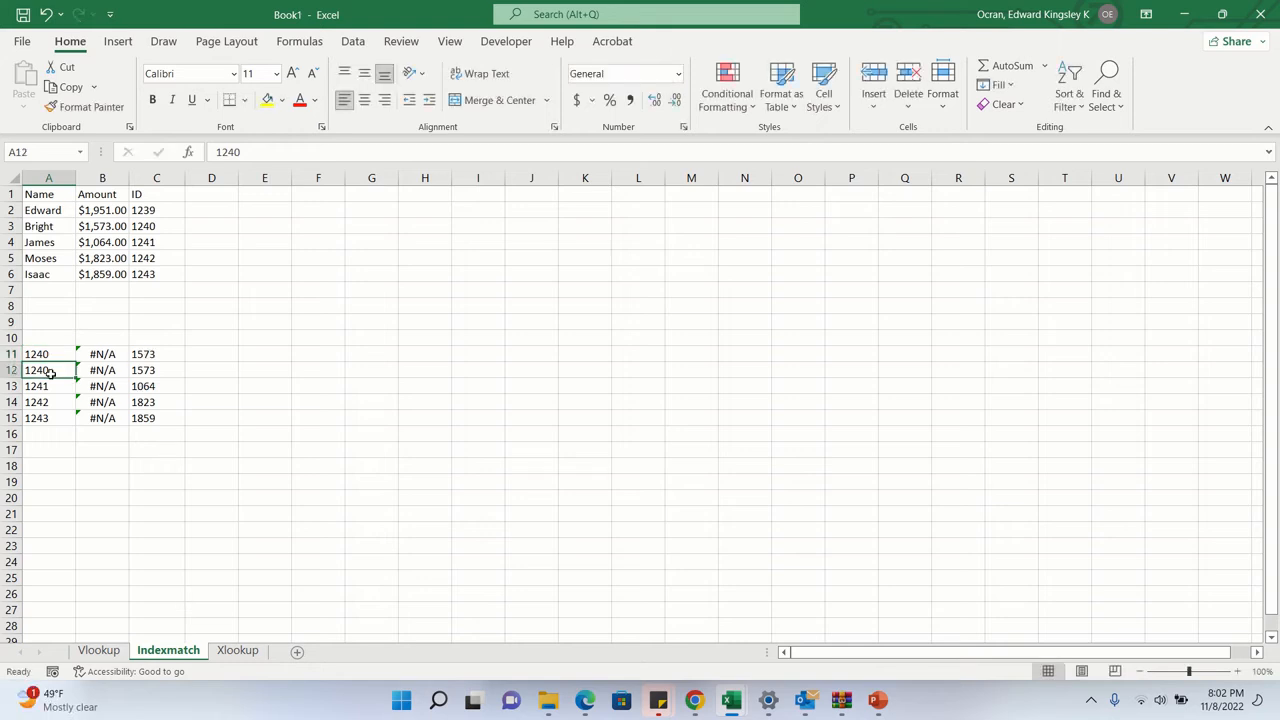
{"action": "key", "text": "ctrl+z"}
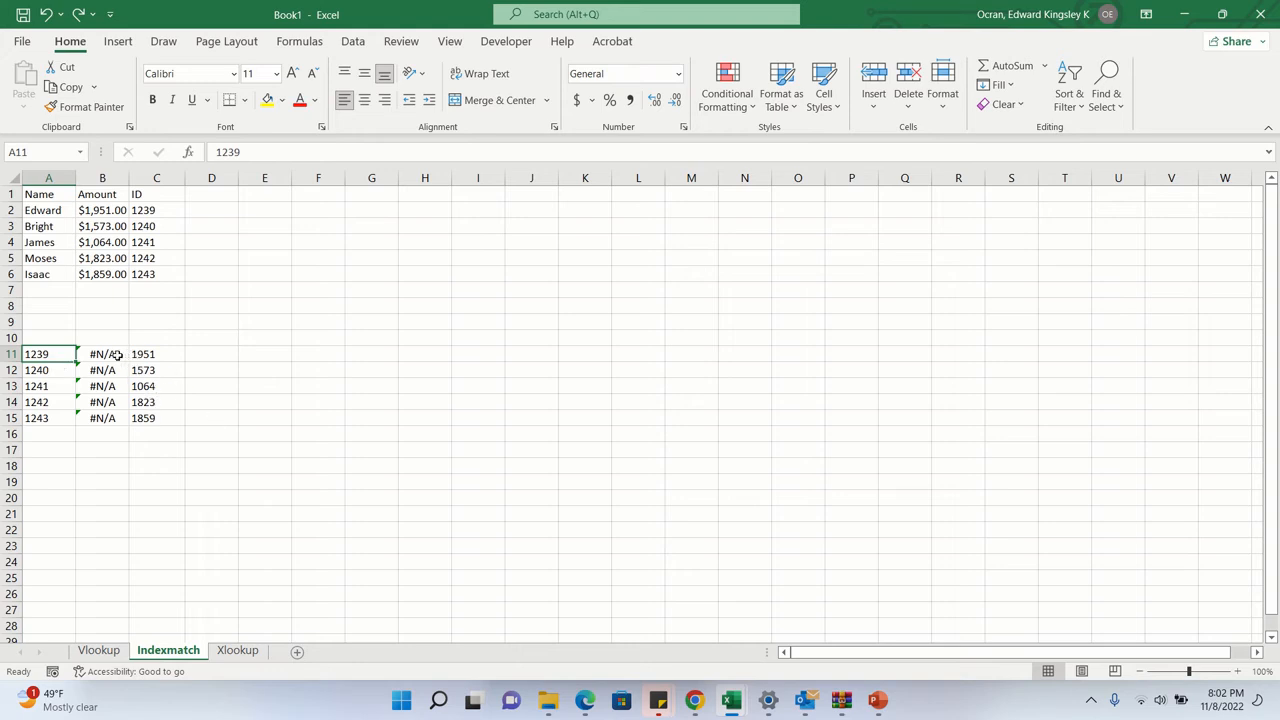
{"action": "left_click", "coordinate": [107, 355]}
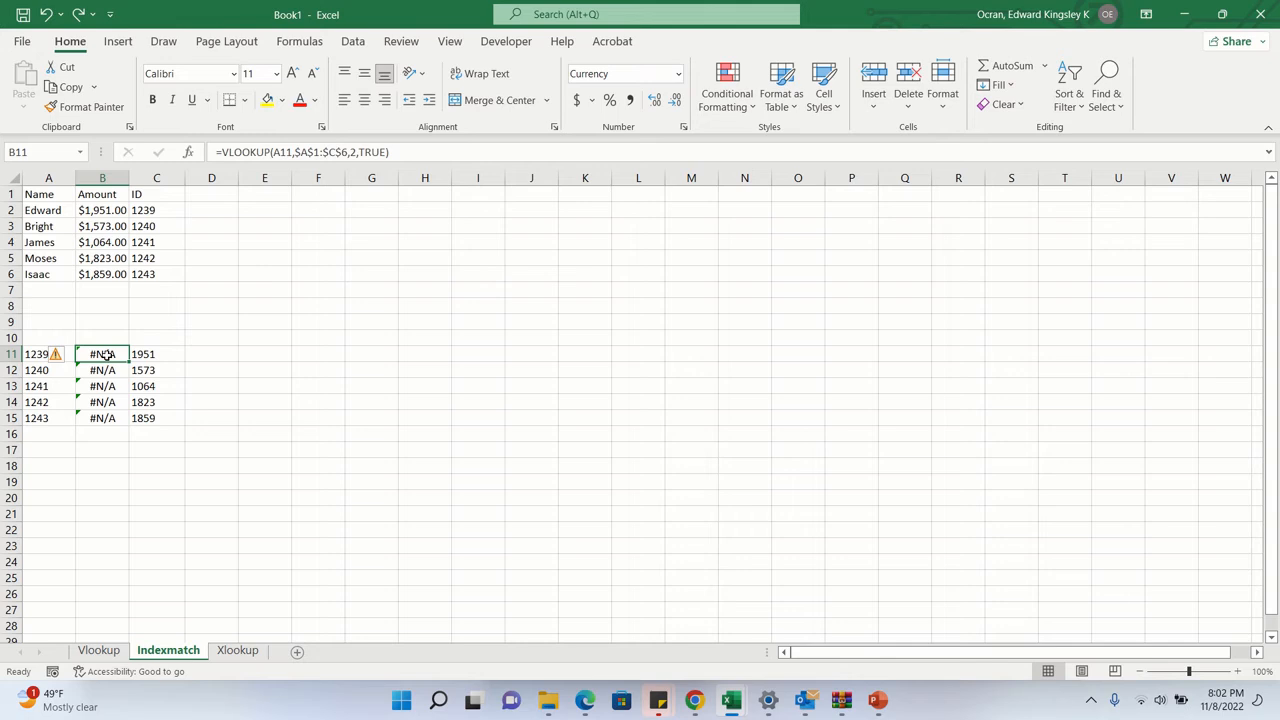
{"action": "left_click", "coordinate": [163, 354]}
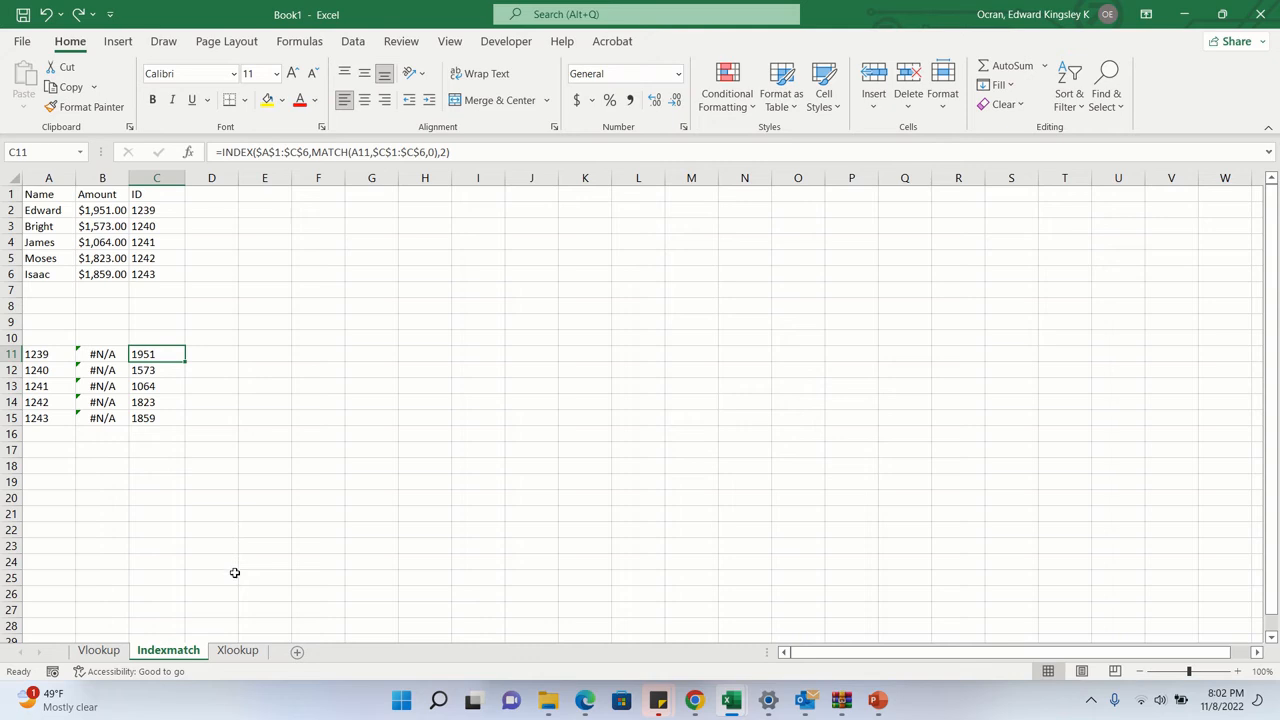
- On the Xlookup sheet, copy the IDs in A2:A6 and paste them starting at A11
{"action": "left_click", "coordinate": [240, 650]}
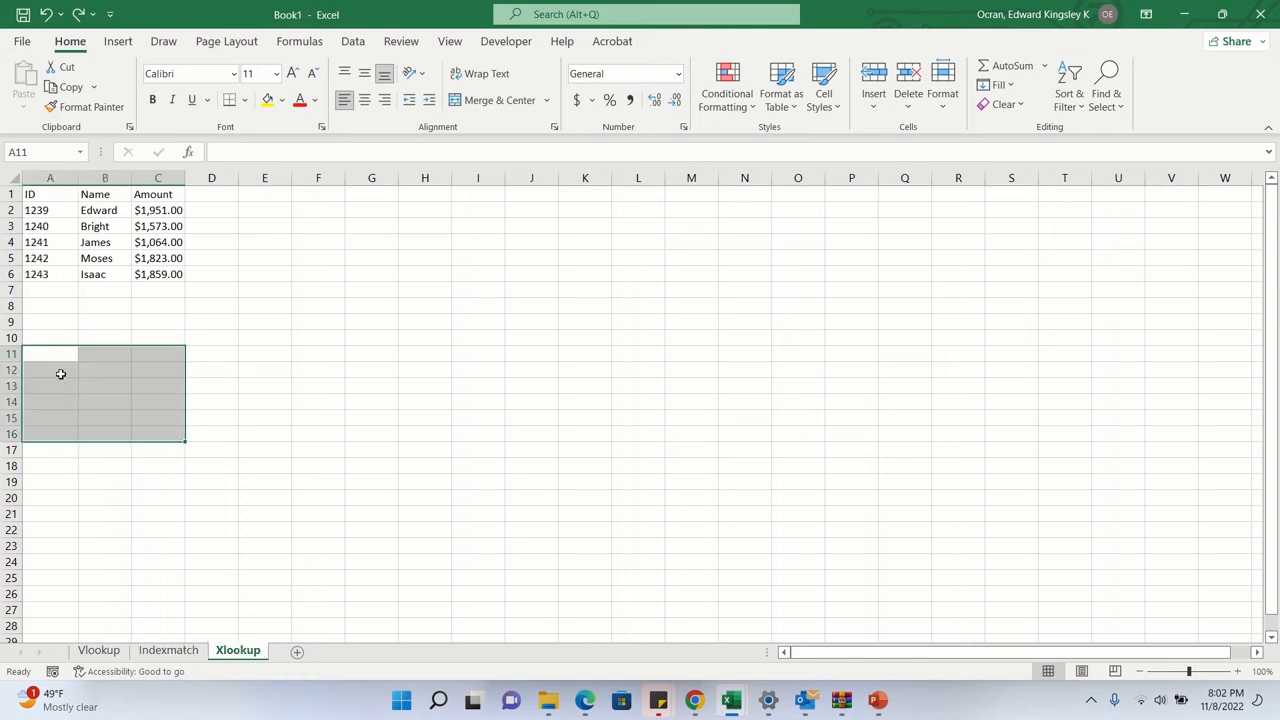
{"action": "left_click_drag", "start_coordinate": [47, 209], "coordinate": [53, 274]}
{"action": "key", "text": "ctrl+c"}
{"action": "left_click", "coordinate": [40, 352]}
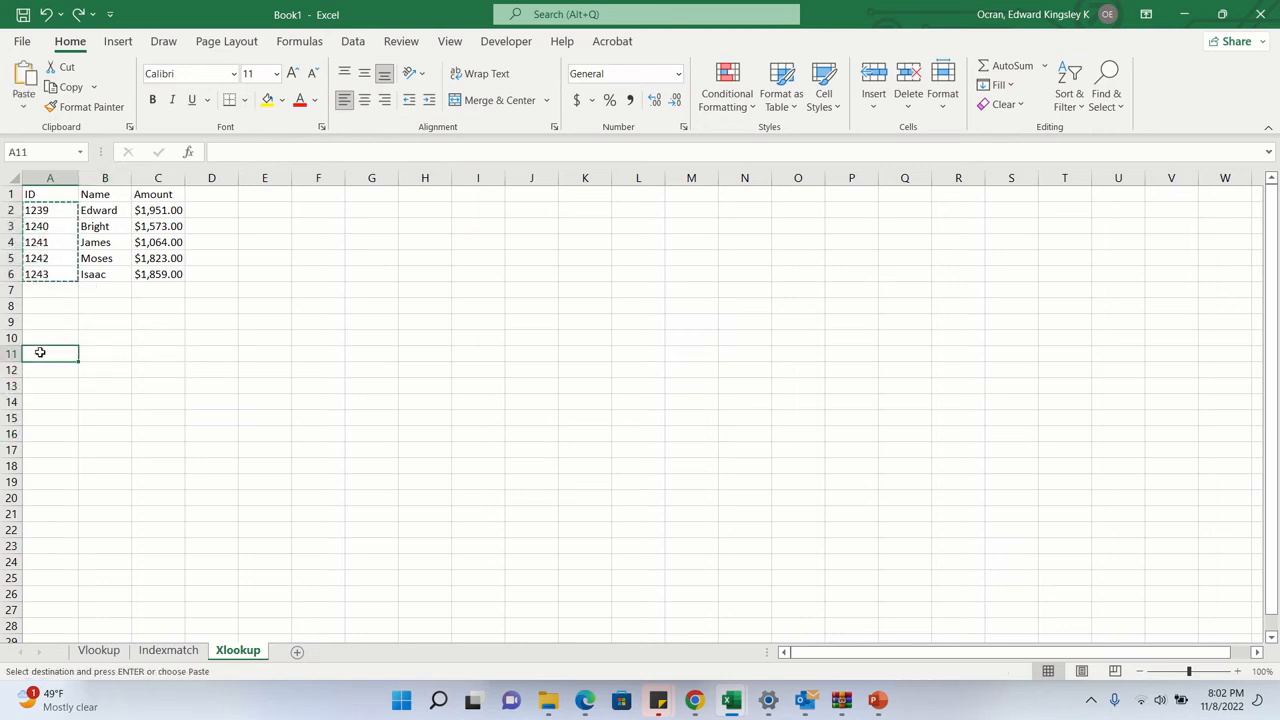
{"action": "key", "text": "ctrl+v"}
- Begin an XLOOKUP formula in B11 of the Xlookup sheet with lookup value A11 and the absolute lookup array $A$1:$A$6
{"action": "left_click", "coordinate": [107, 351]}
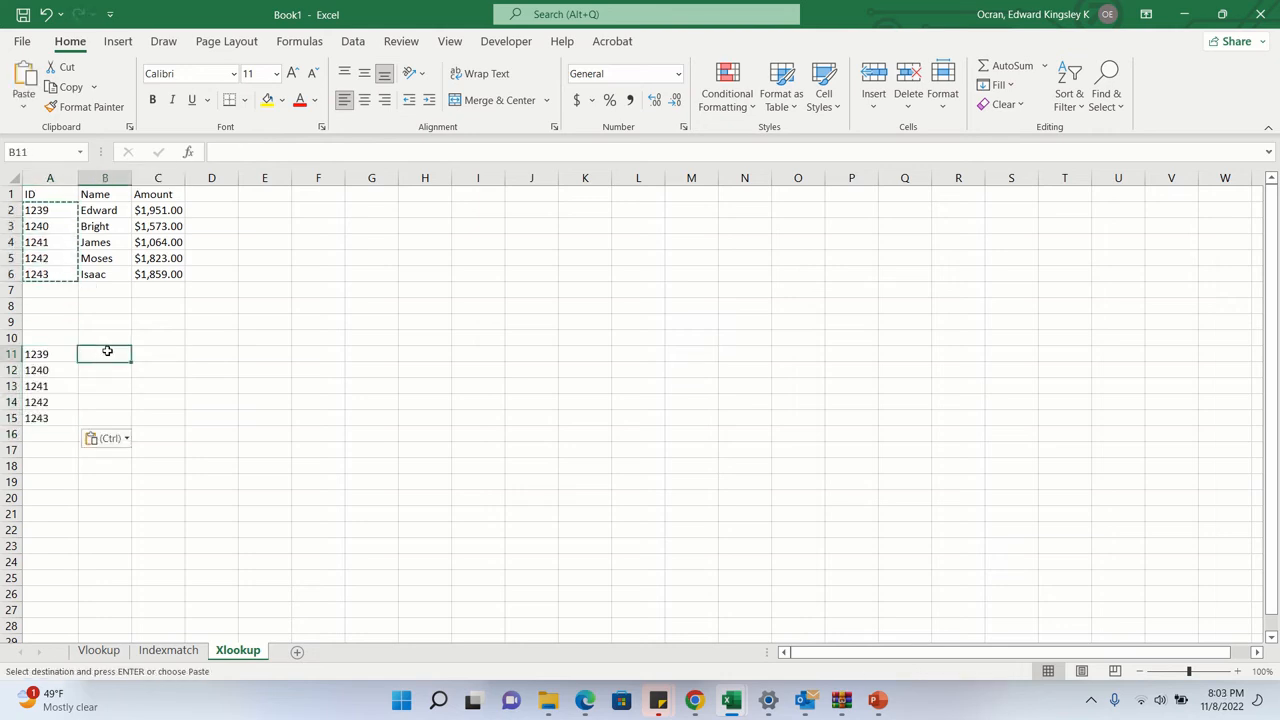
{"action": "type", "text": "=x"}
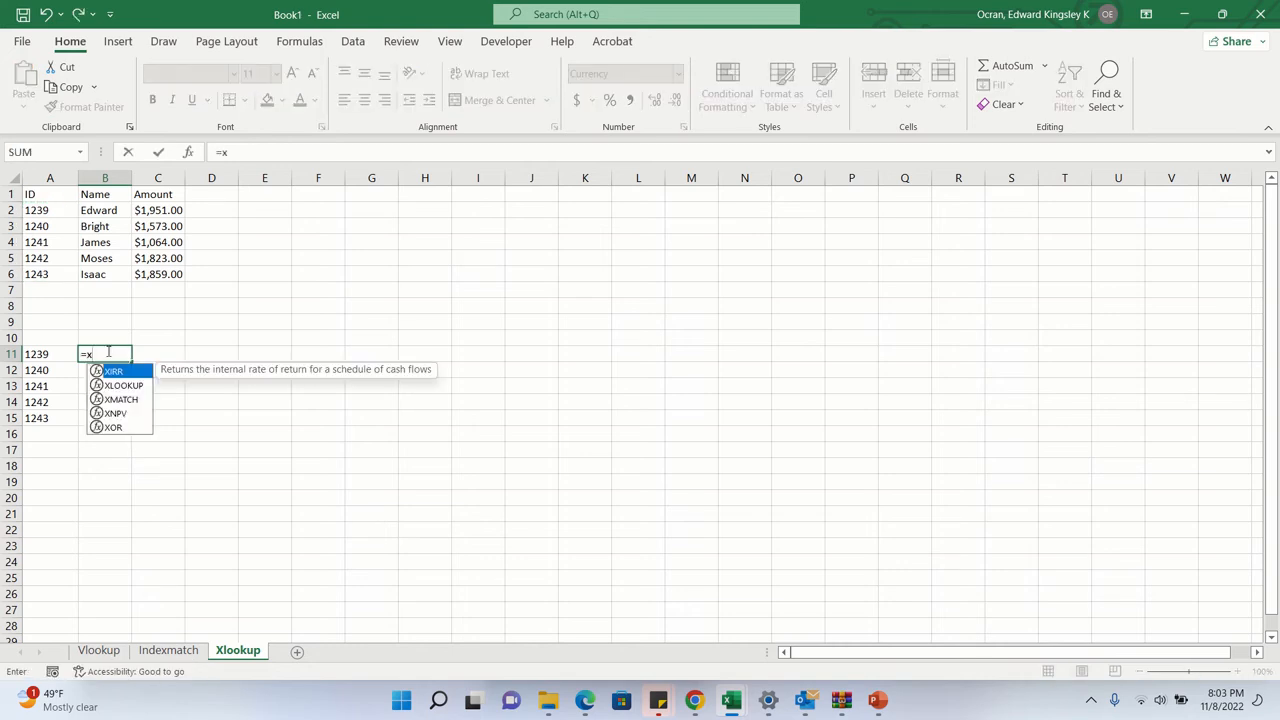
{"action": "type", "text": "loo"}
{"action": "key", "text": "Tab"}
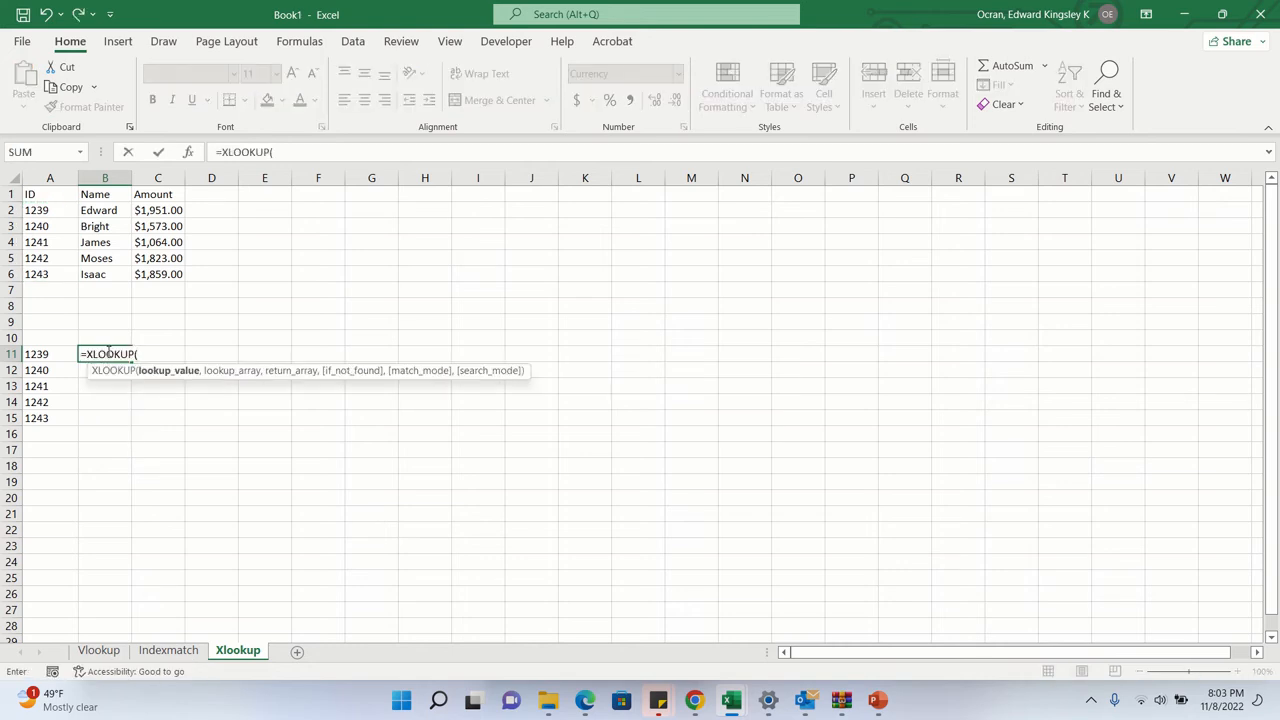
{"action": "left_click", "coordinate": [50, 354]}
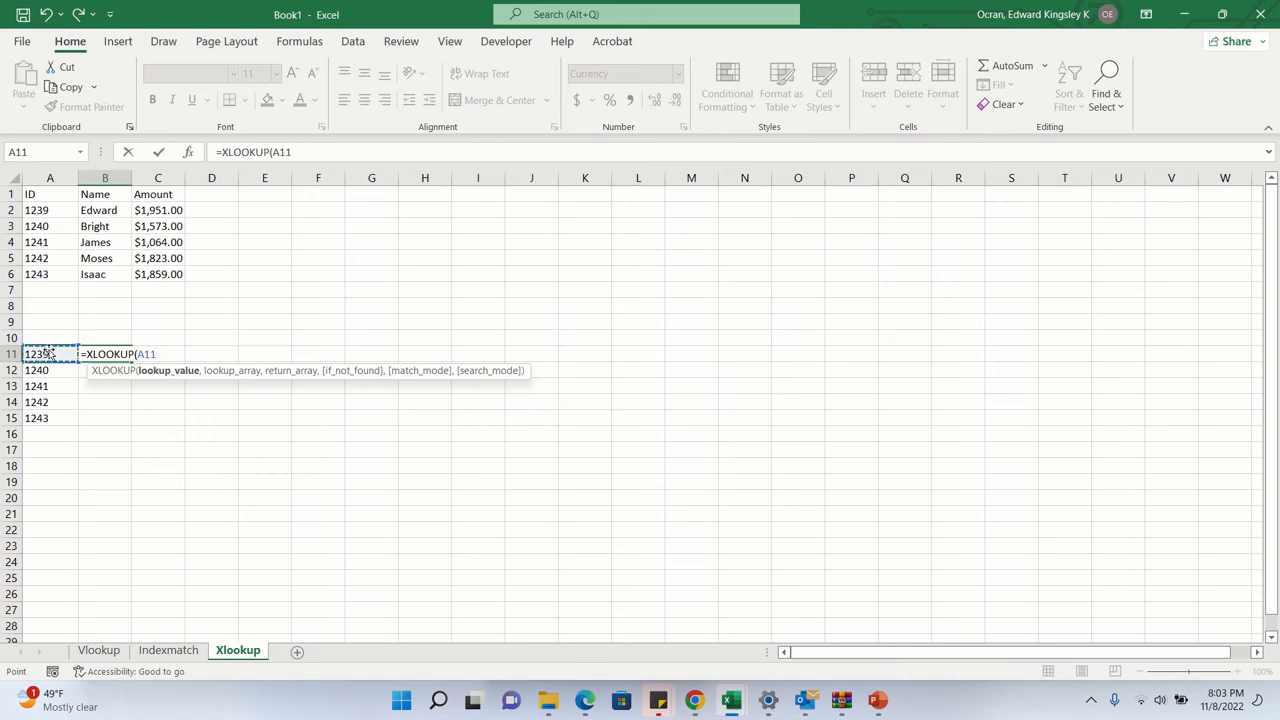
{"action": "type", "text": ","}
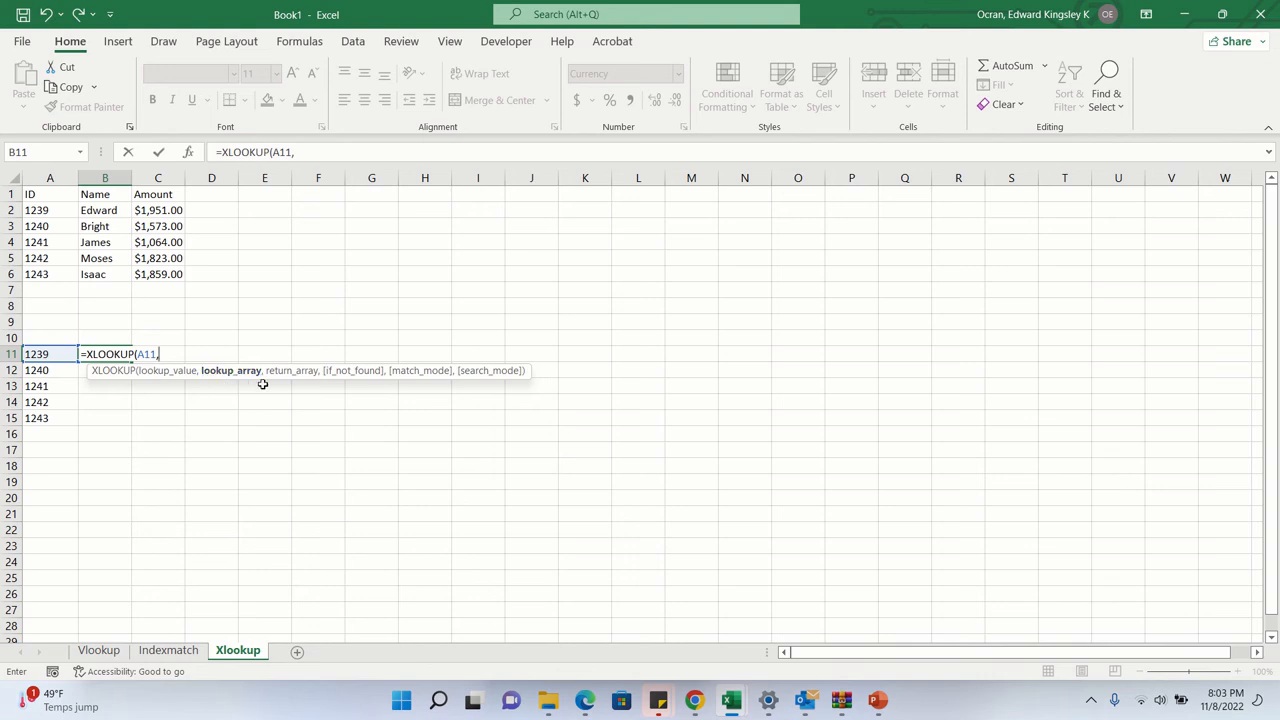
{"action": "left_click_drag", "start_coordinate": [46, 196], "coordinate": [45, 274]}
{"action": "key", "text": "F4"}
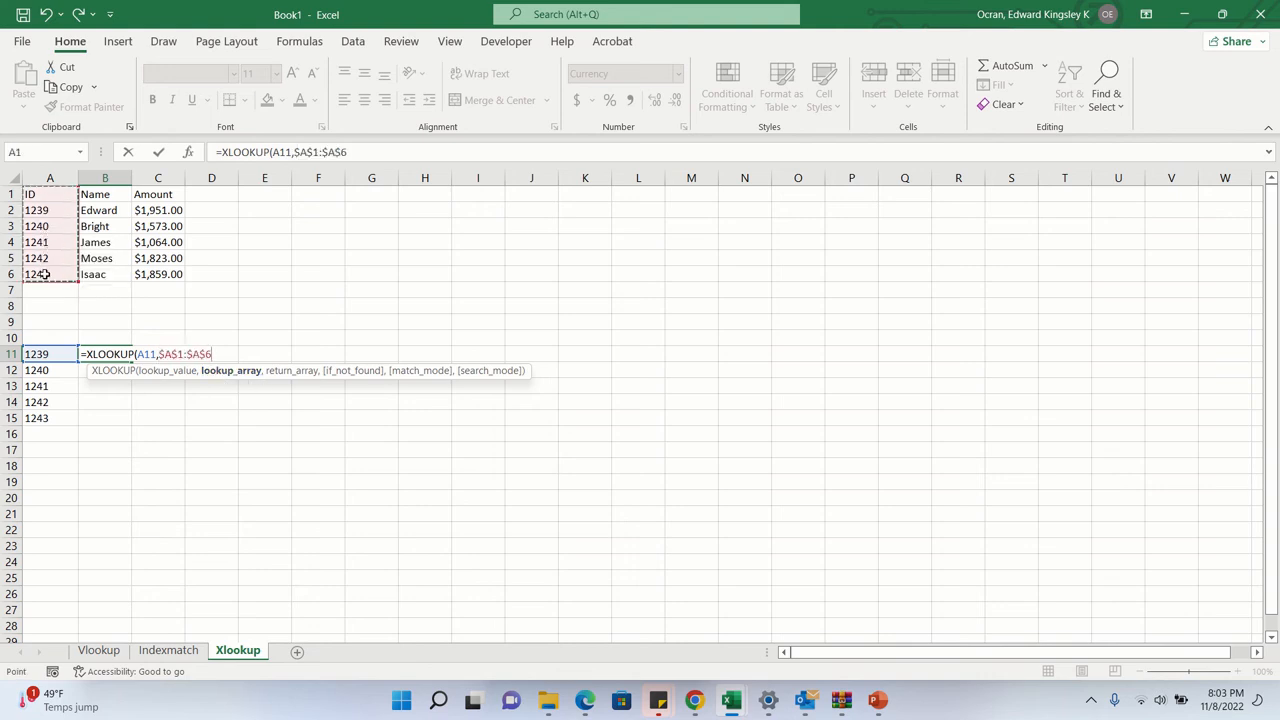
{"action": "type", "text": ","}
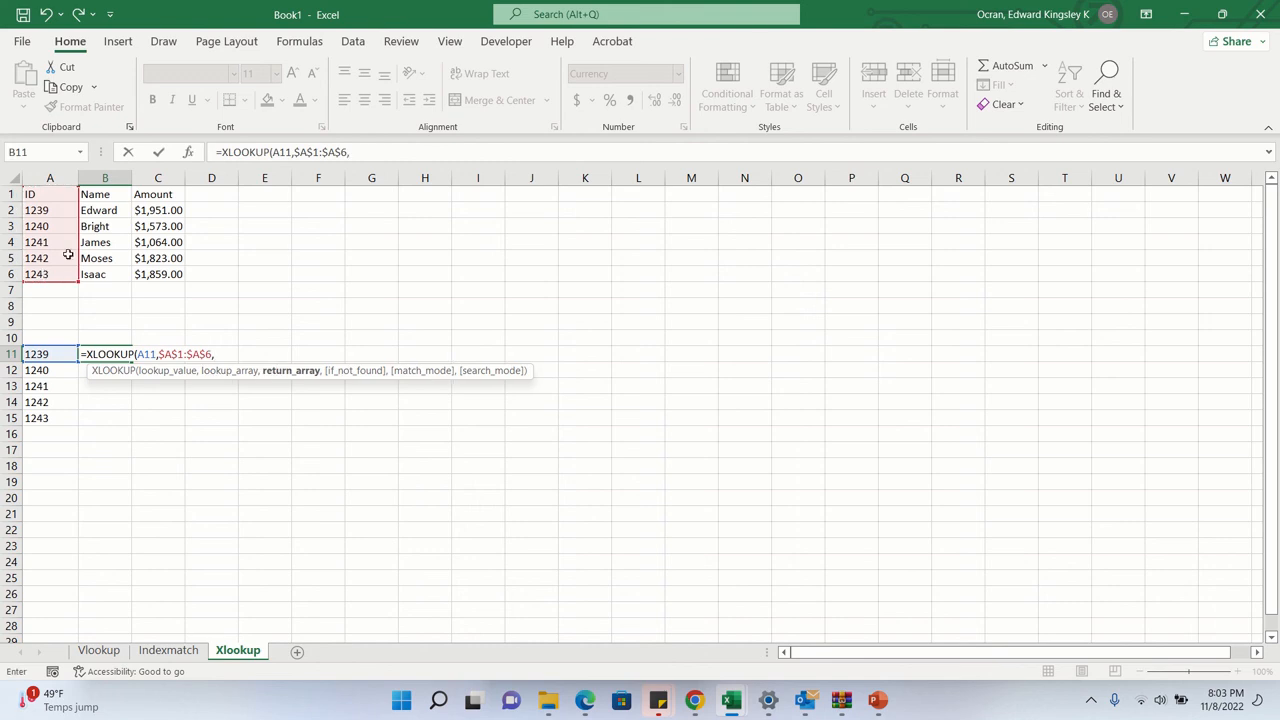
- Complete the XLOOKUP in B11 with absolute return array $C$1:$C$6, empty text "" if not found, match mode 0 and search mode 1
{"action": "left_click_drag", "start_coordinate": [164, 195], "coordinate": [158, 272]}
{"action": "key", "text": "F4"}
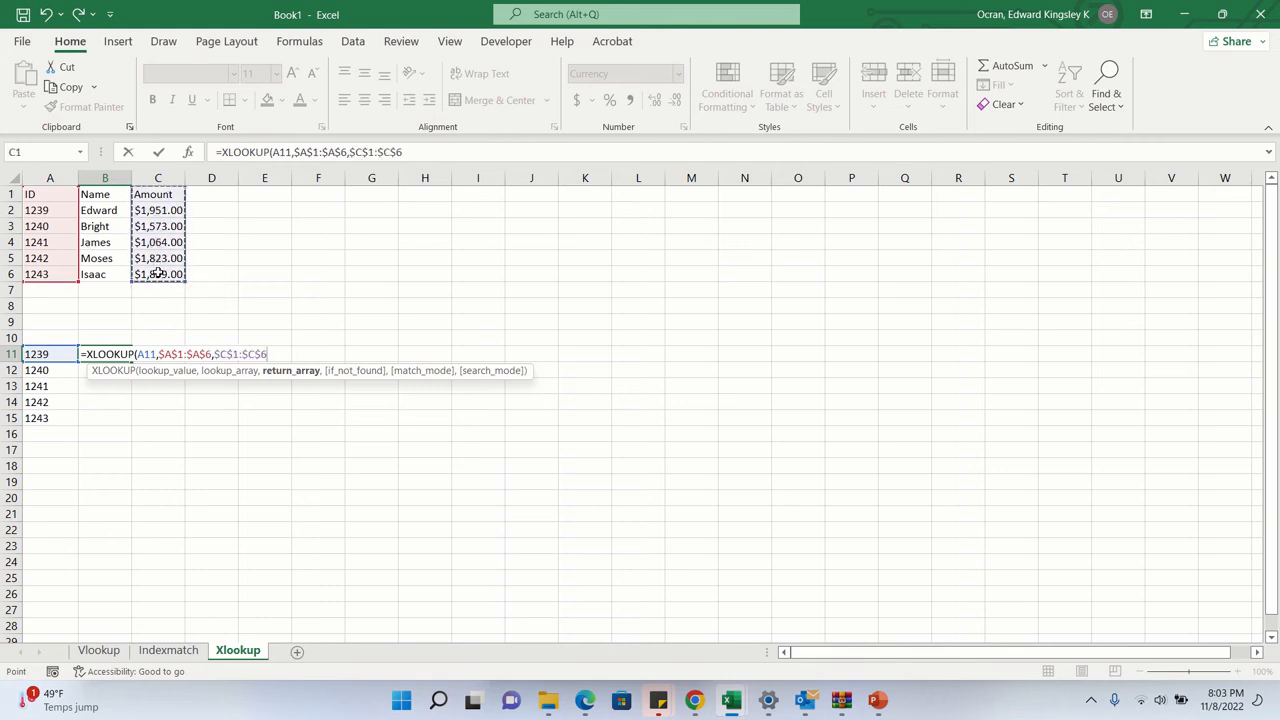
{"action": "type", "text": ","}
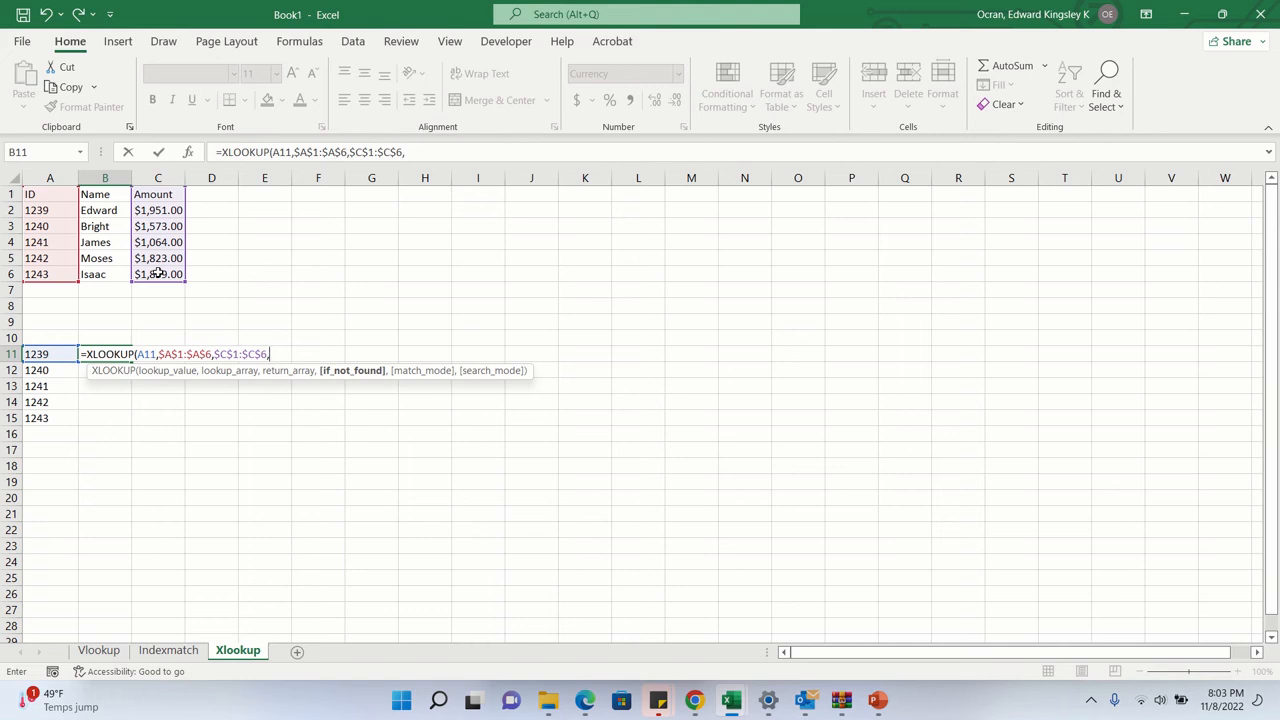
{"action": "type", "text": "\"\""}
{"action": "type", "text": ","}
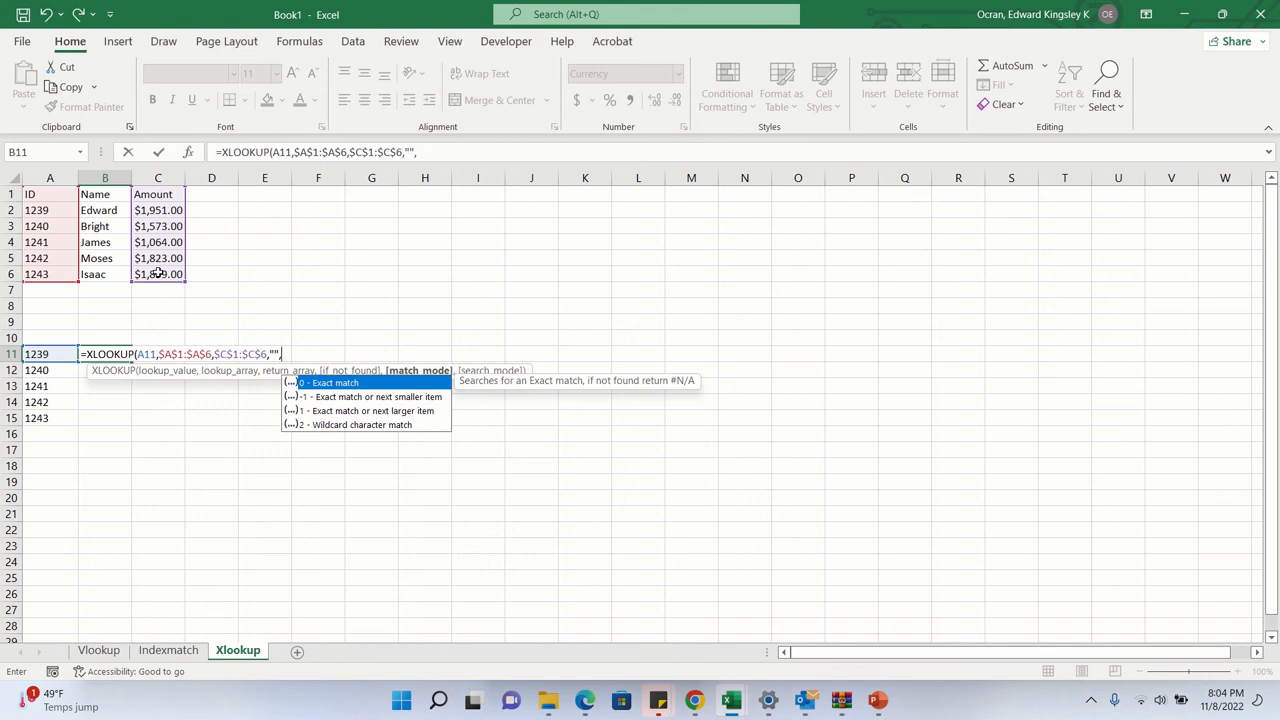
{"action": "type", "text": "0,"}
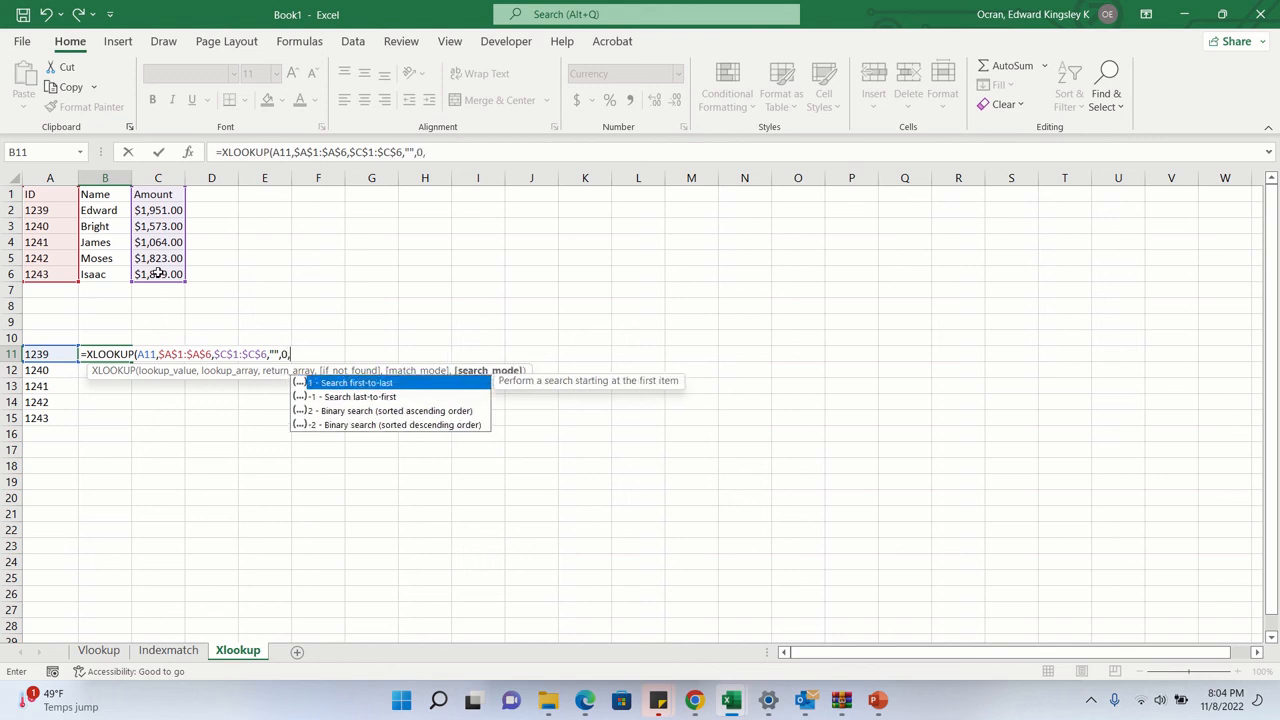
{"action": "type", "text": "1)"}
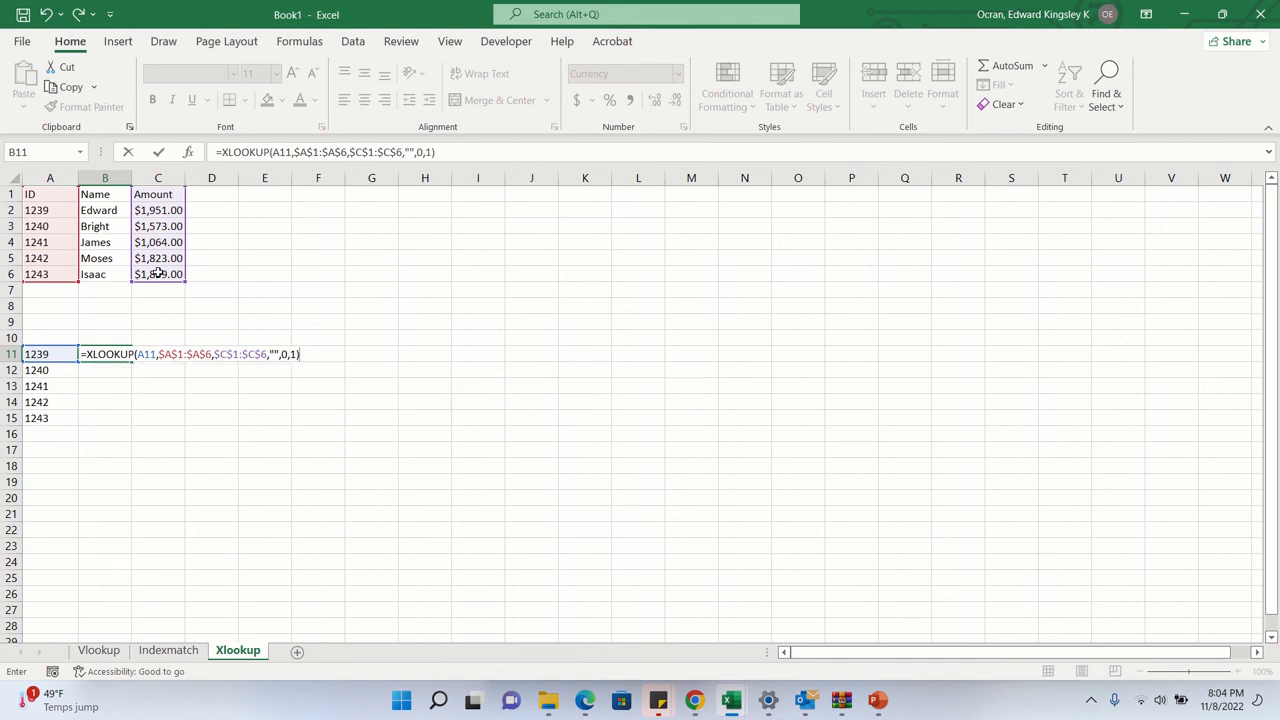
{"action": "key", "text": "Return"}
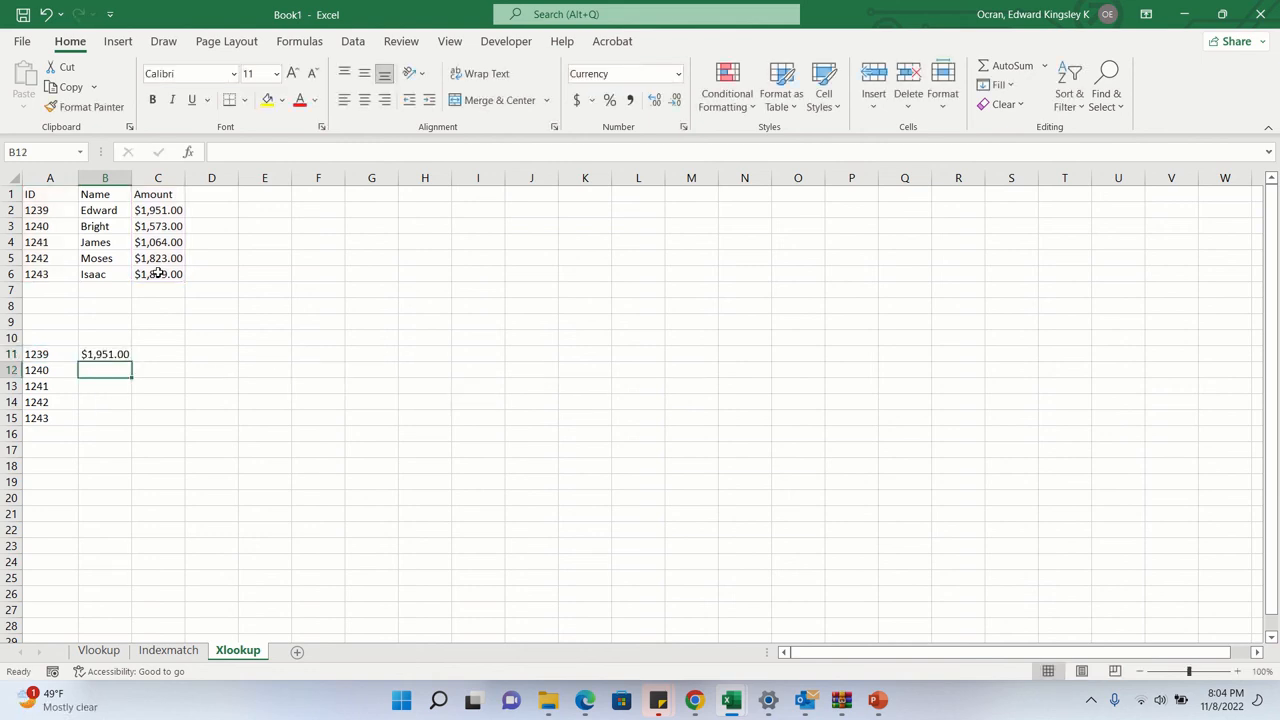
- Fill the XLOOKUP formula from B11 down through B15 on the Xlookup sheet
{"action": "left_click", "coordinate": [120, 353]}
{"action": "left_click_drag", "start_coordinate": [131, 362], "coordinate": [126, 429]}
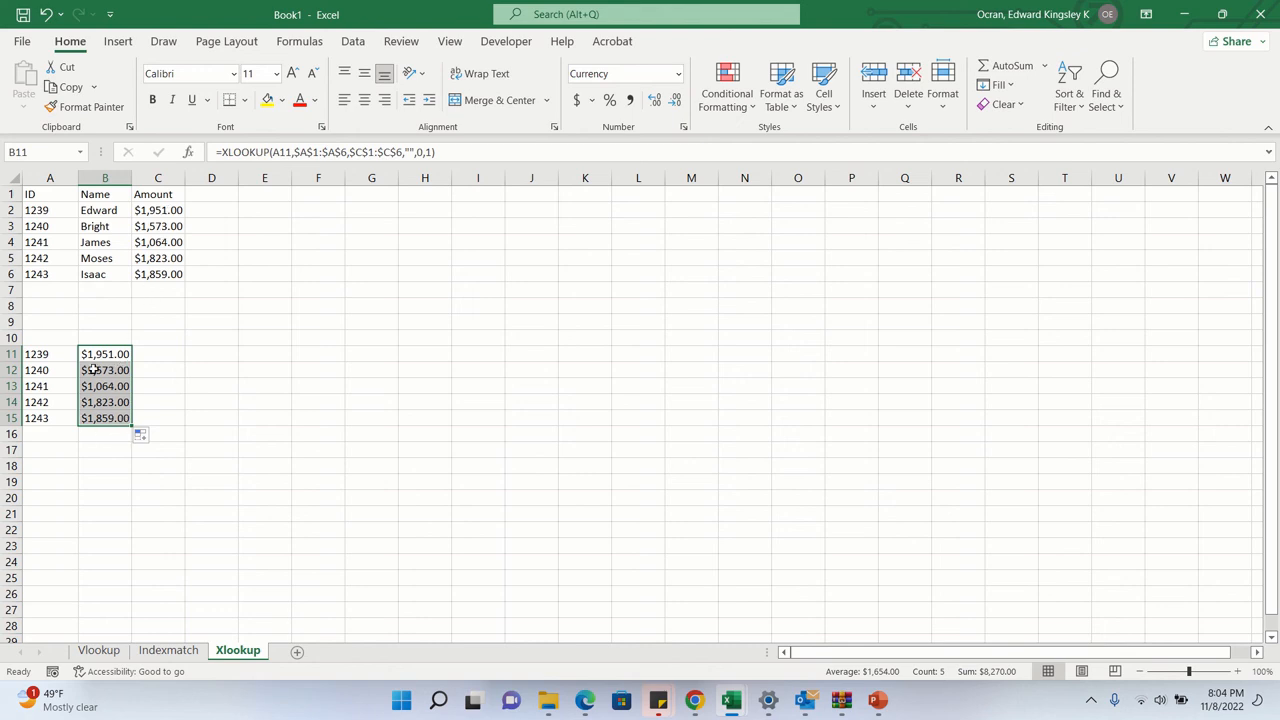
- Test the lookup by entering ID 1240 in A13, check the formula in B14, and undo the ID change
{"action": "left_click", "coordinate": [56, 384]}
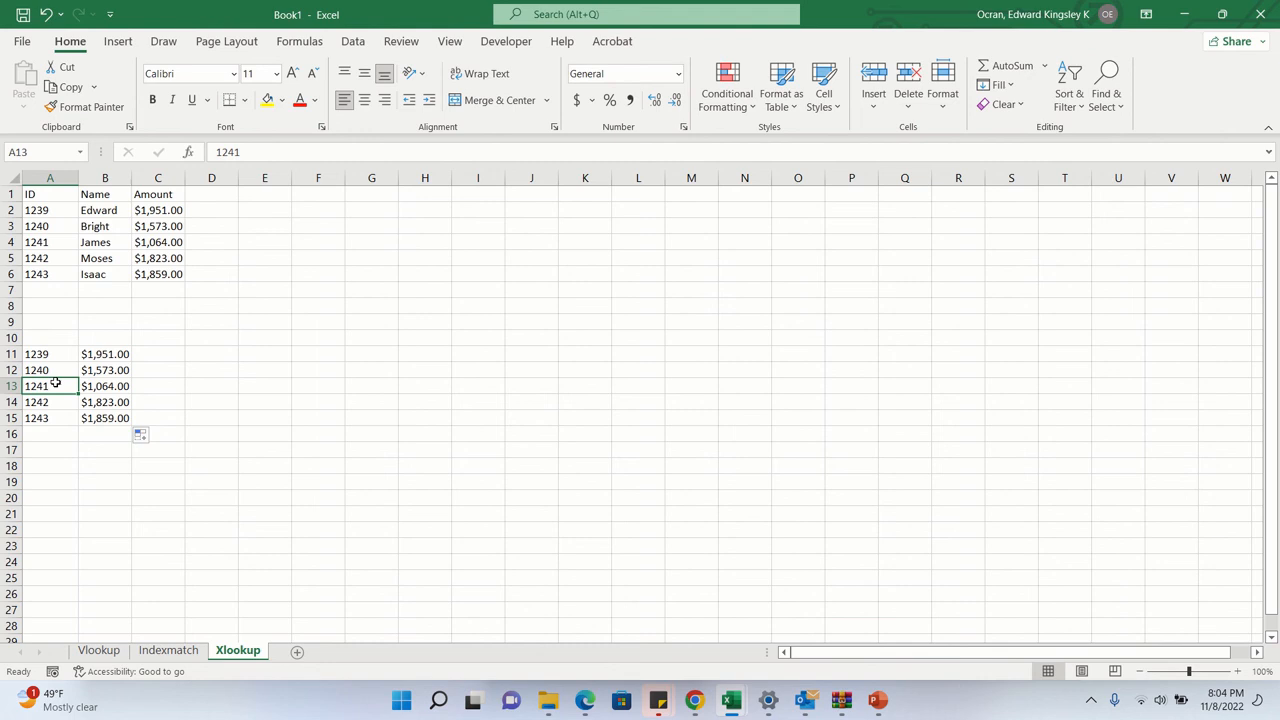
{"action": "type", "text": "1240"}
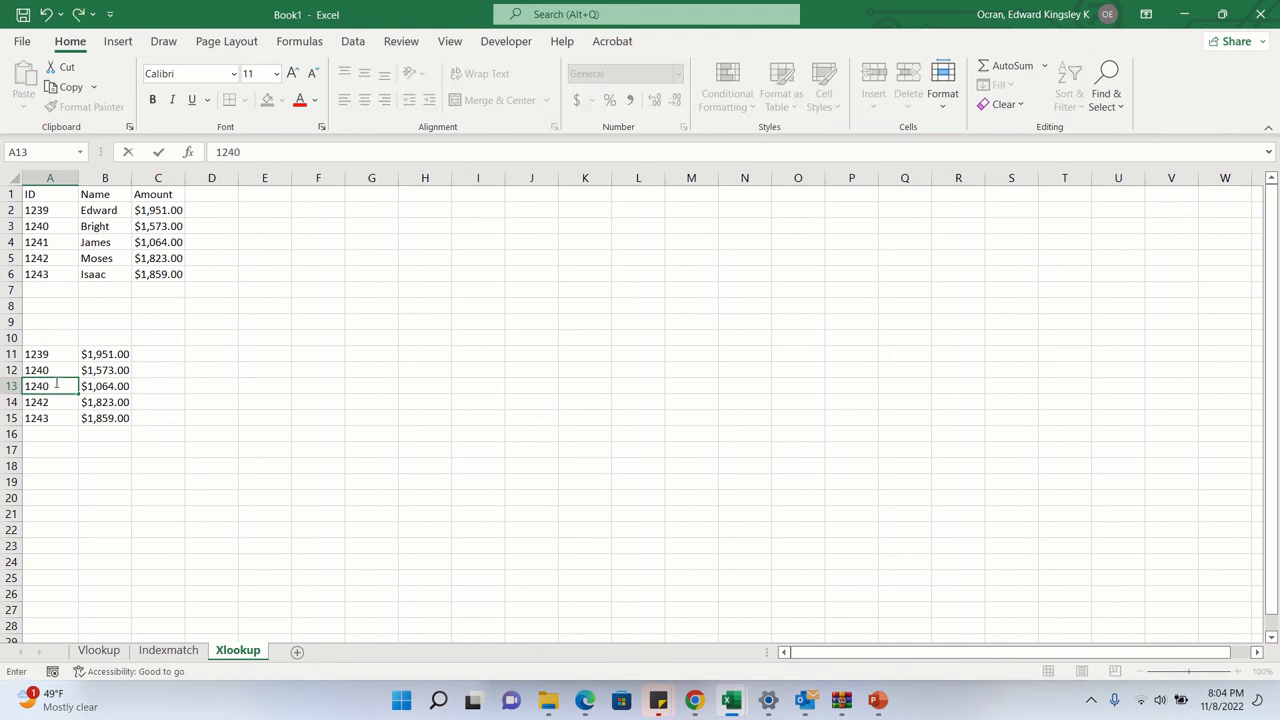
{"action": "key", "text": "Return"}
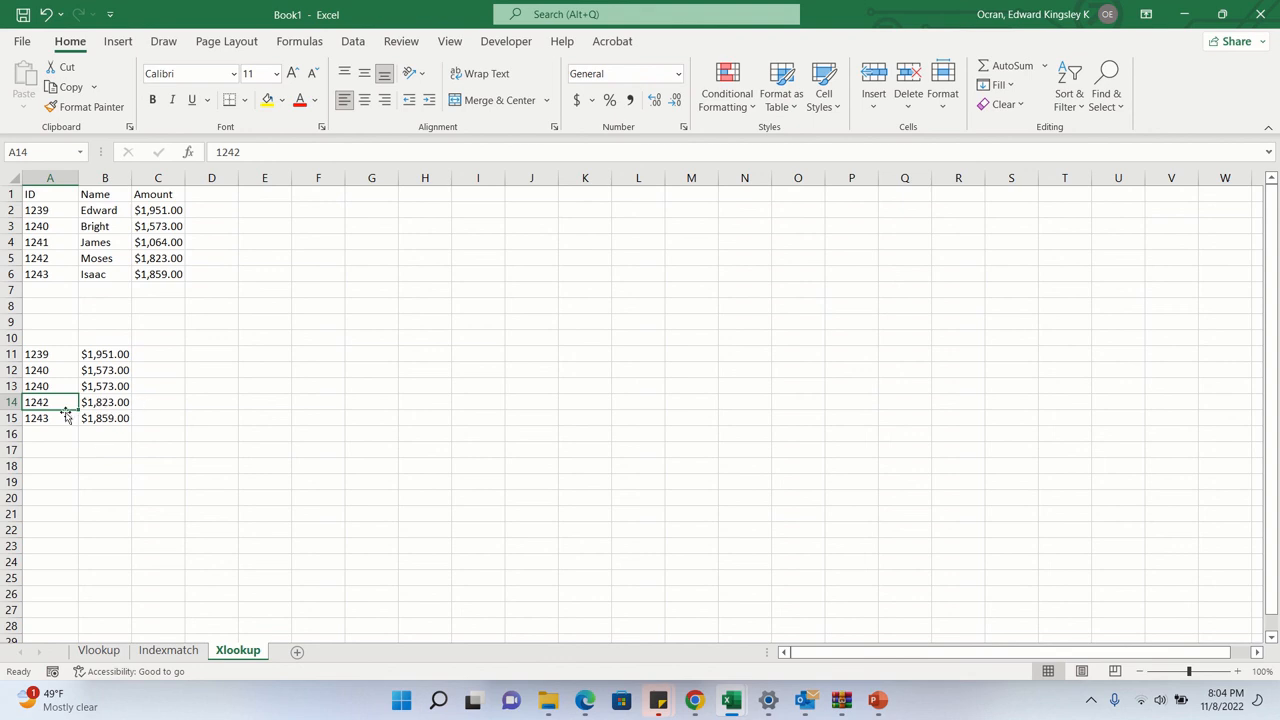
{"action": "left_click", "coordinate": [116, 398]}
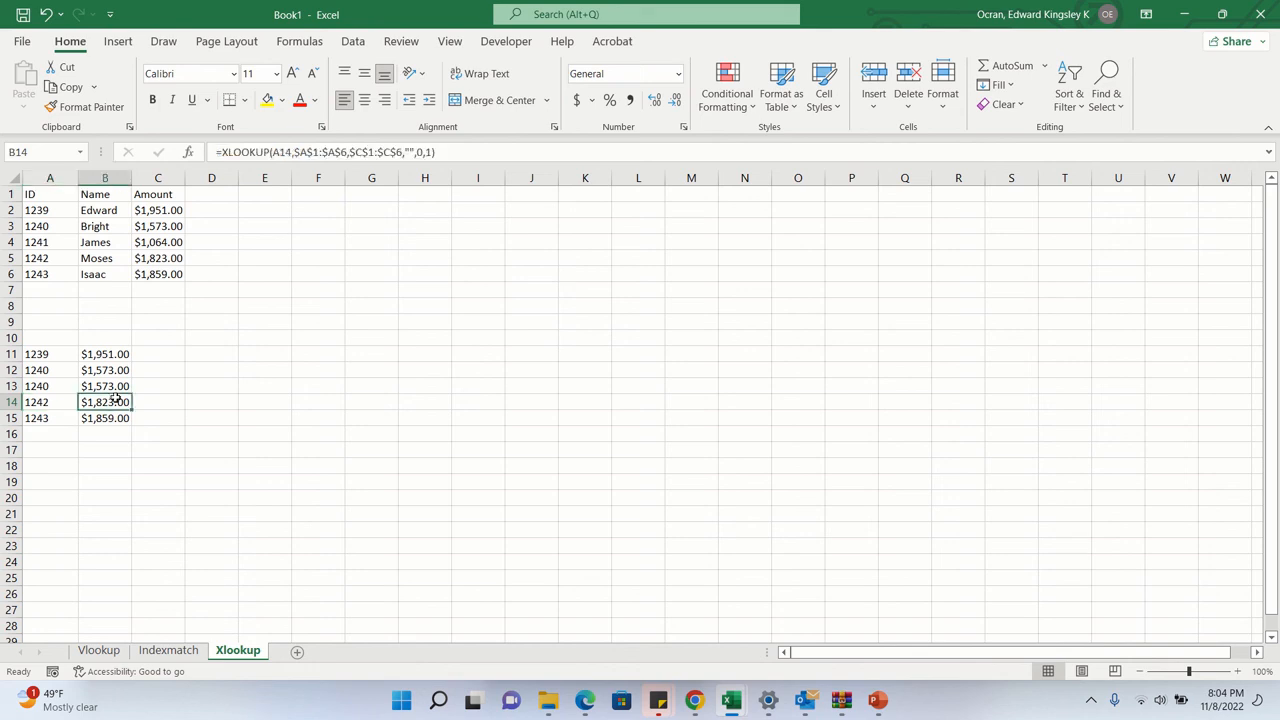
{"action": "key", "text": "ctrl+z"}
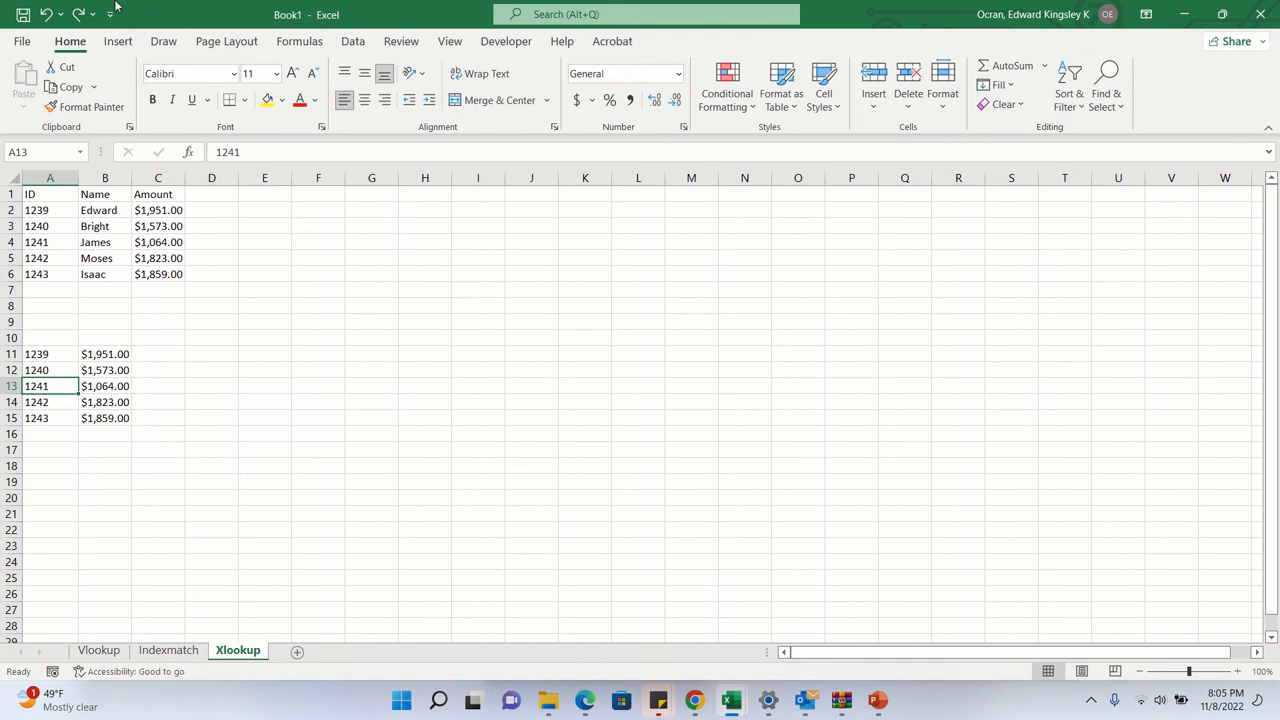
{"action": "mouse_move", "coordinate": [115, 1]}
{"action": "left_click", "coordinate": [580, 35]}
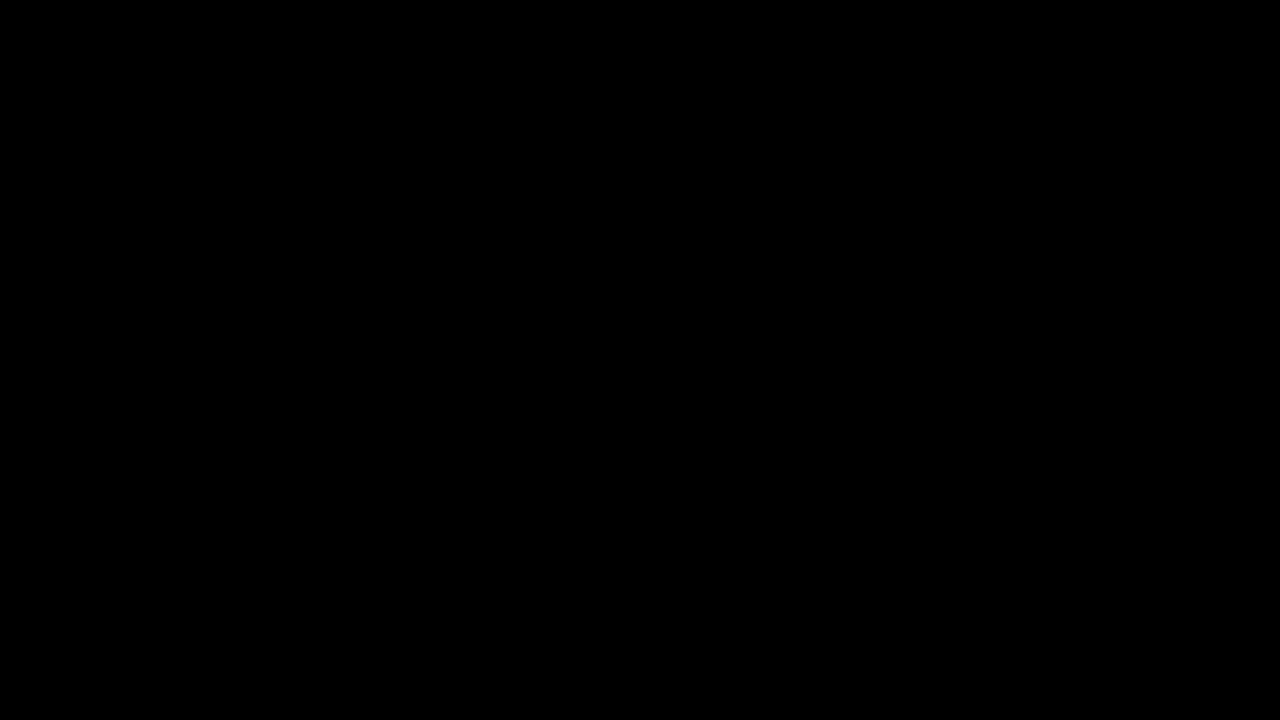